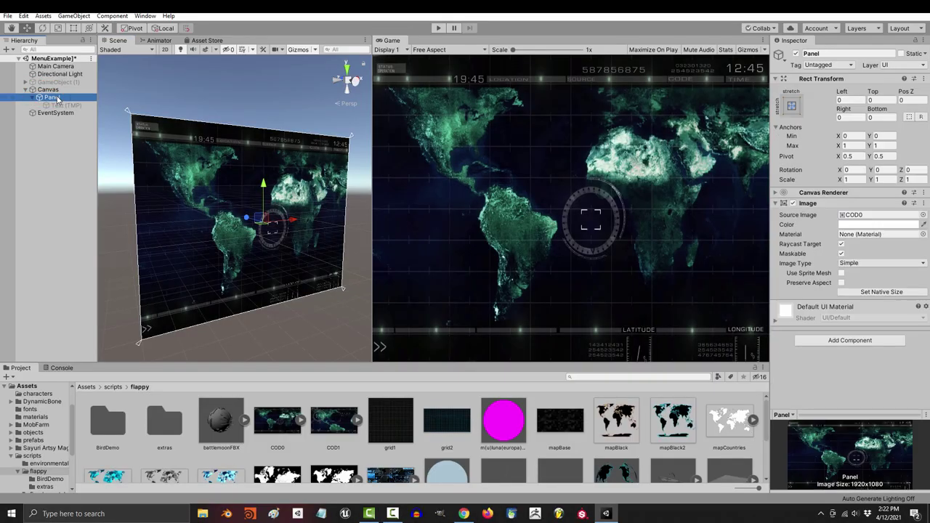
Select the paragraph text object under Panel and view it straight on in the scene
click(66, 105)
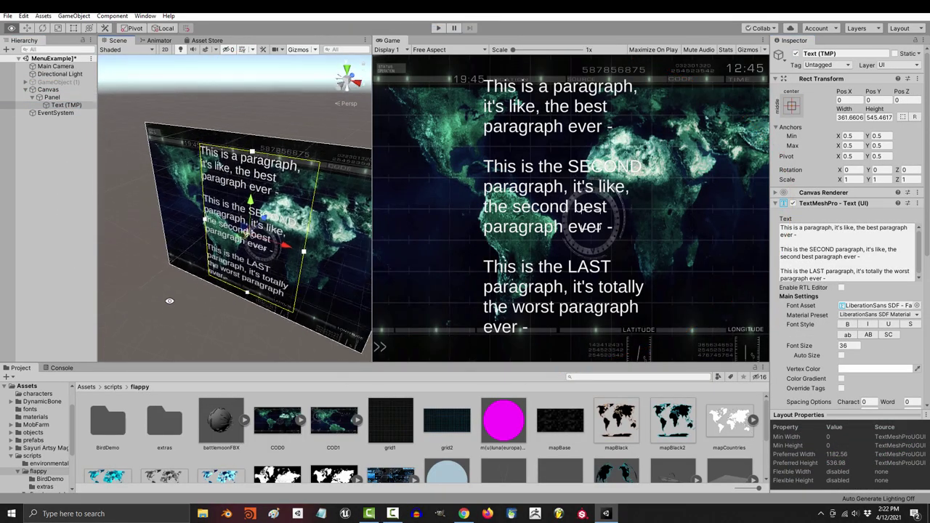
alt+drag(922, 297, 567, 183)
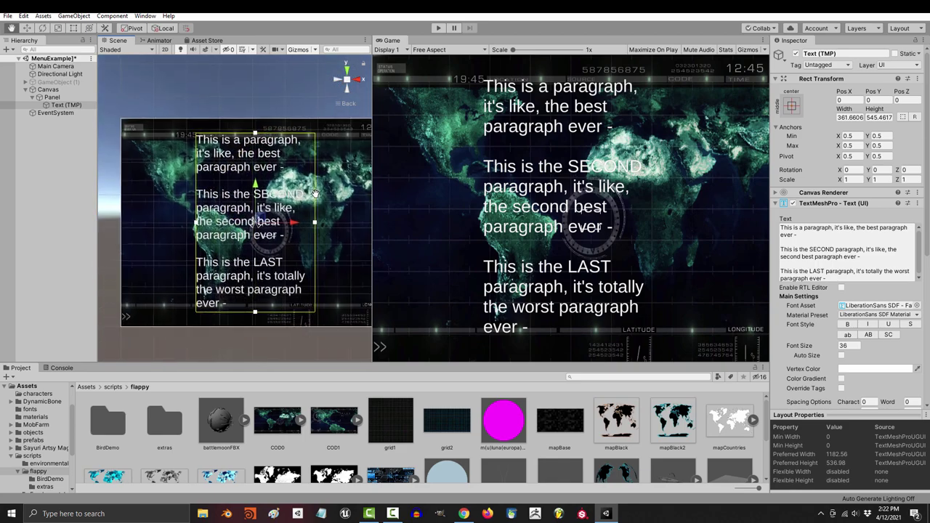
middle_drag(312, 194, 295, 190)
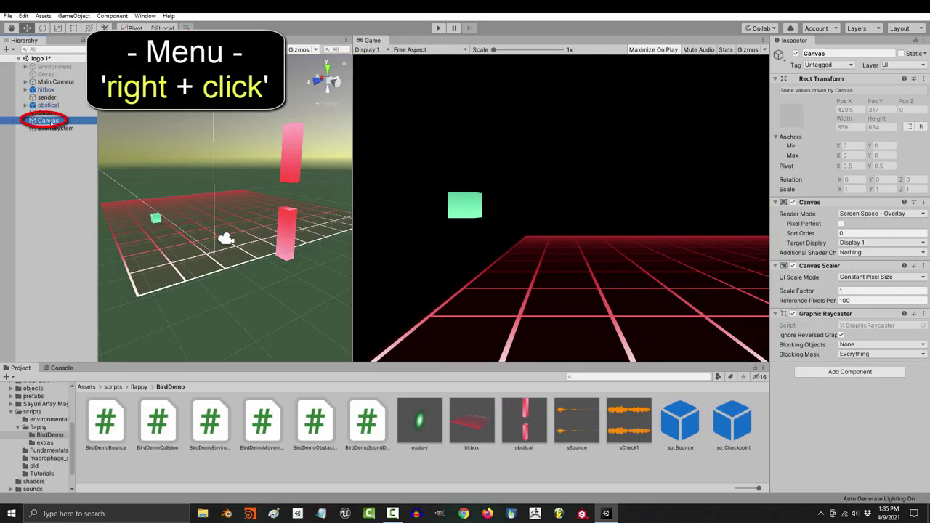
Add a TextMeshPro text object under the Canvas and import the TMP Essentials plus the TMP Examples & Extras
right_click(50, 121)
mouse_move(120, 287)
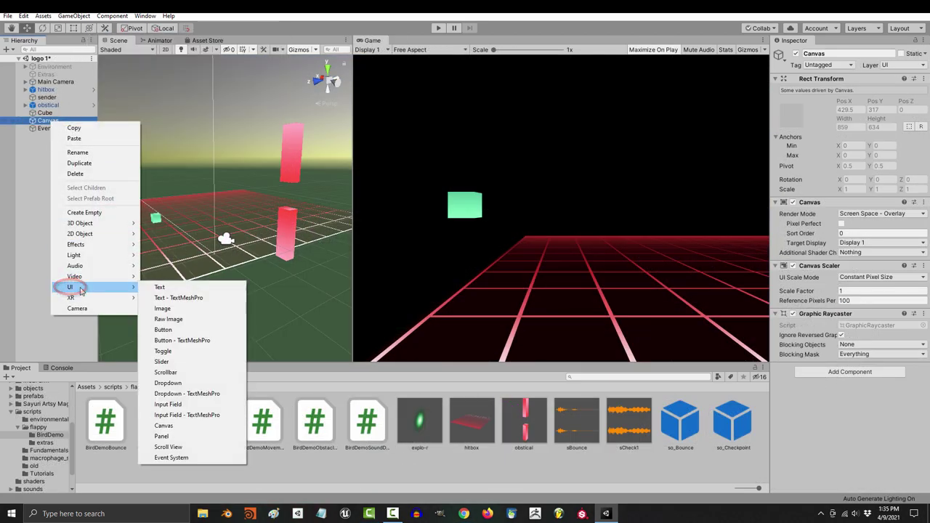
click(182, 298)
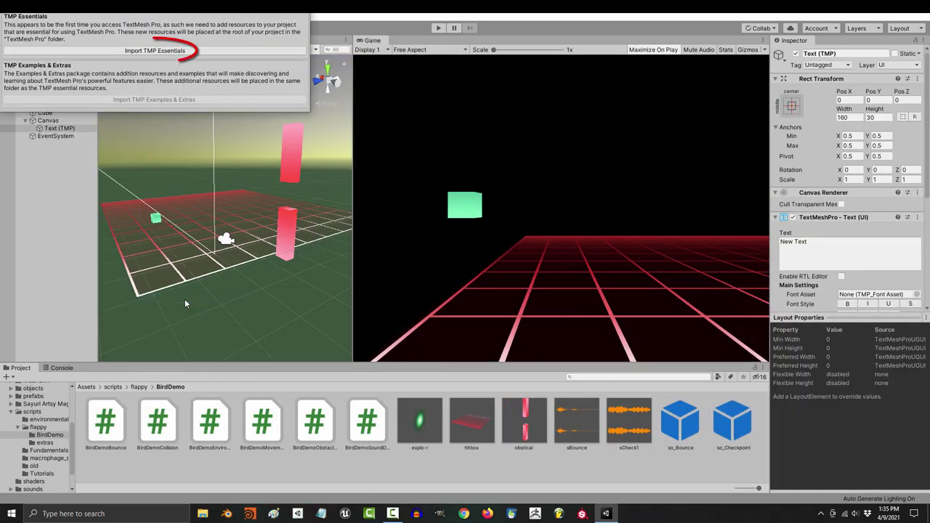
click(210, 51)
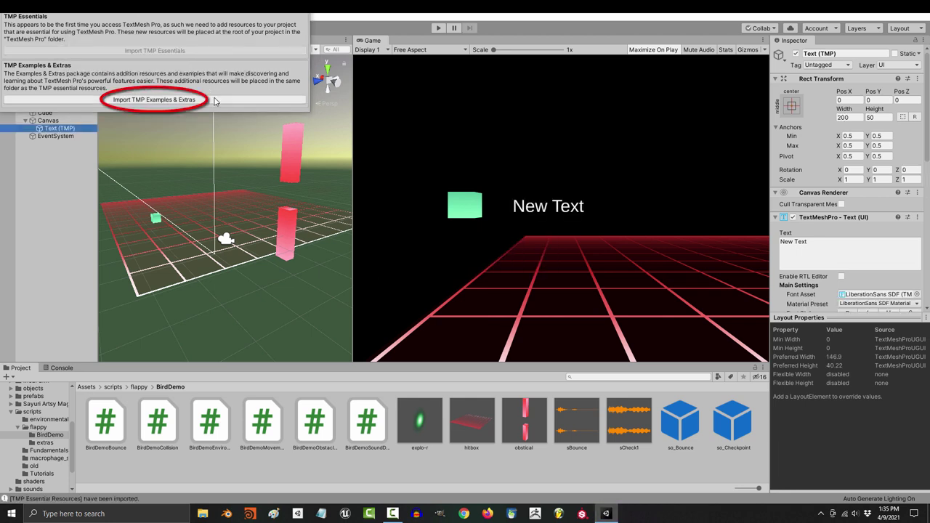
click(215, 101)
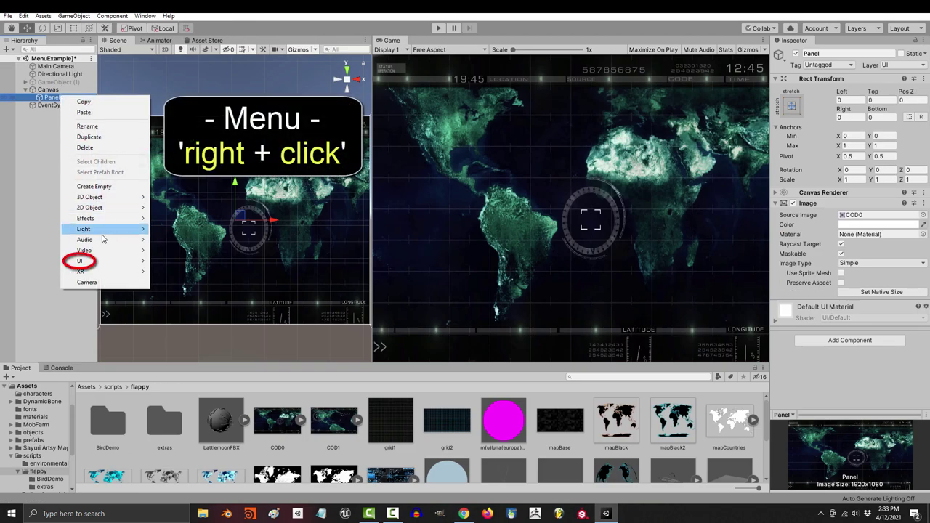
Add a TextMeshPro text object under Panel and move it to about X -25, Y 167
mouse_move(81, 260)
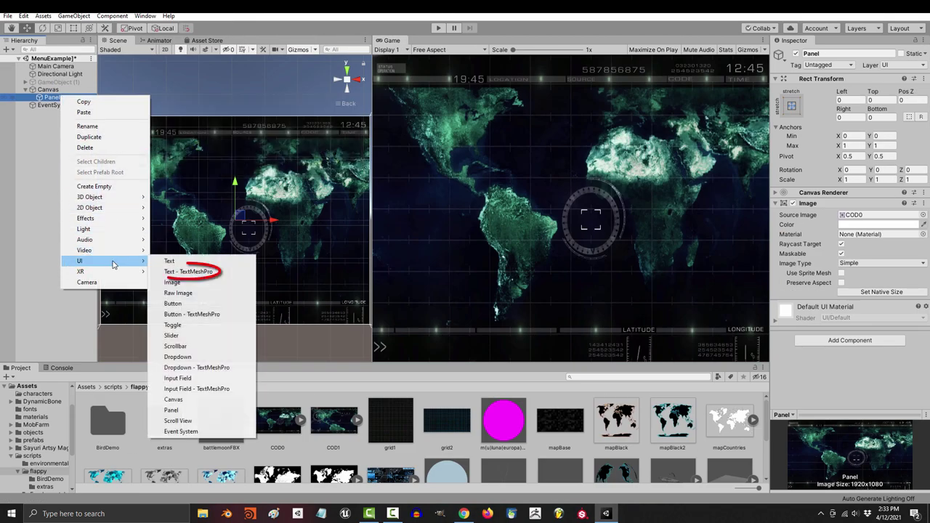
click(186, 271)
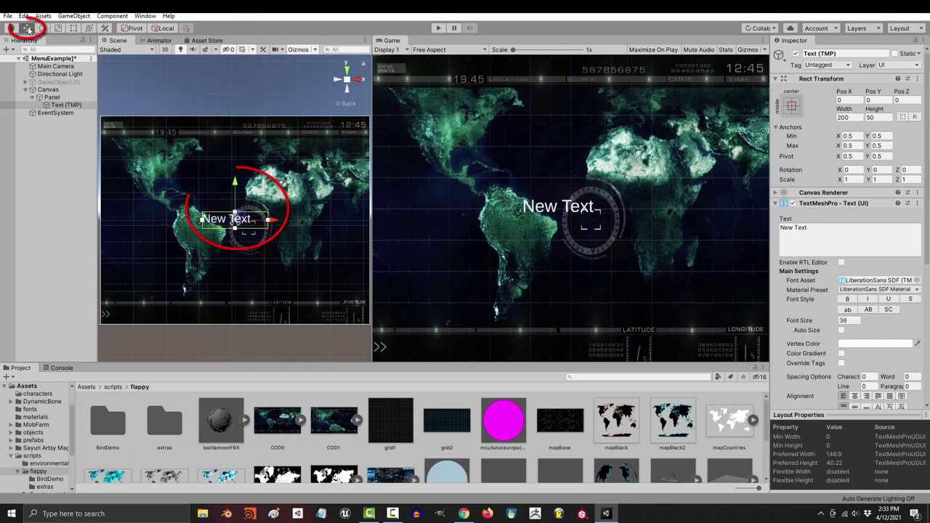
drag(237, 180, 243, 126)
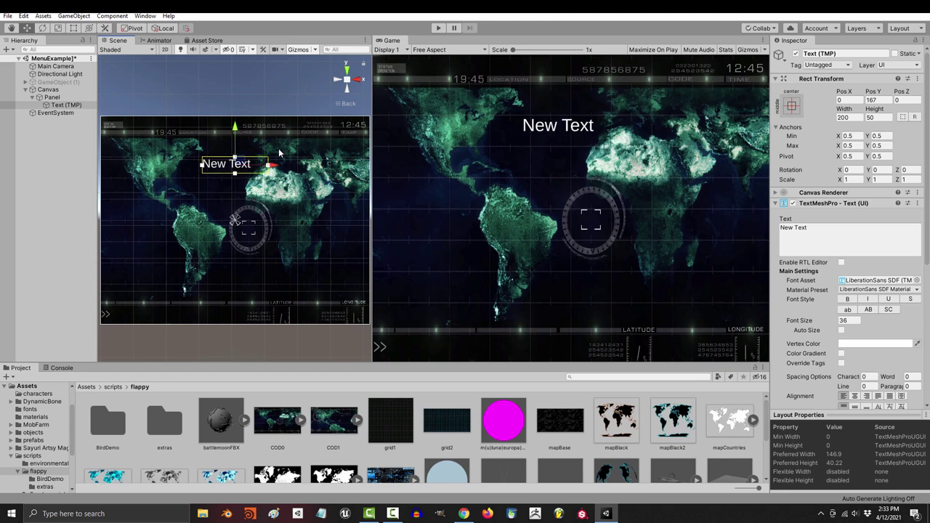
drag(276, 168, 266, 169)
Try rotating the text about Z by about 11 degrees, and again with its pivot X at about 0.04
click(42, 27)
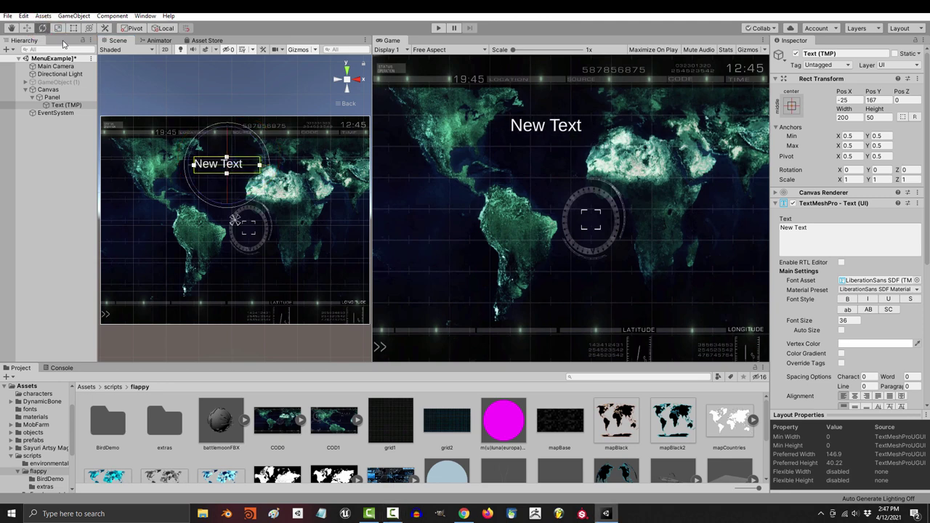
drag(255, 138, 287, 161)
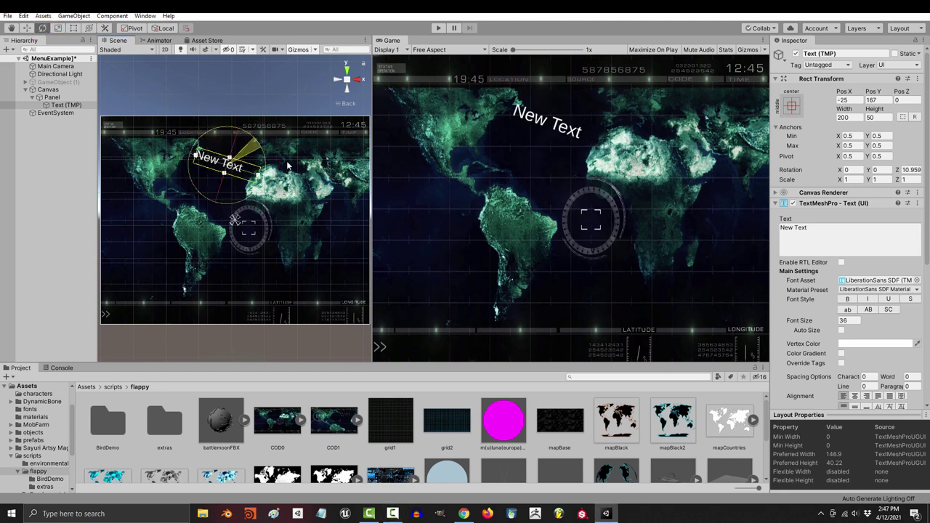
drag(841, 157, 830, 157)
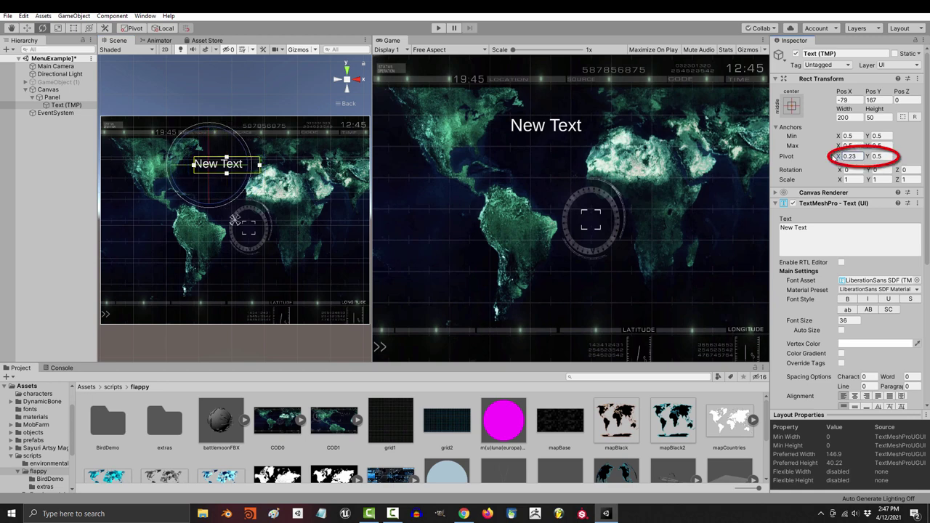
click(868, 157)
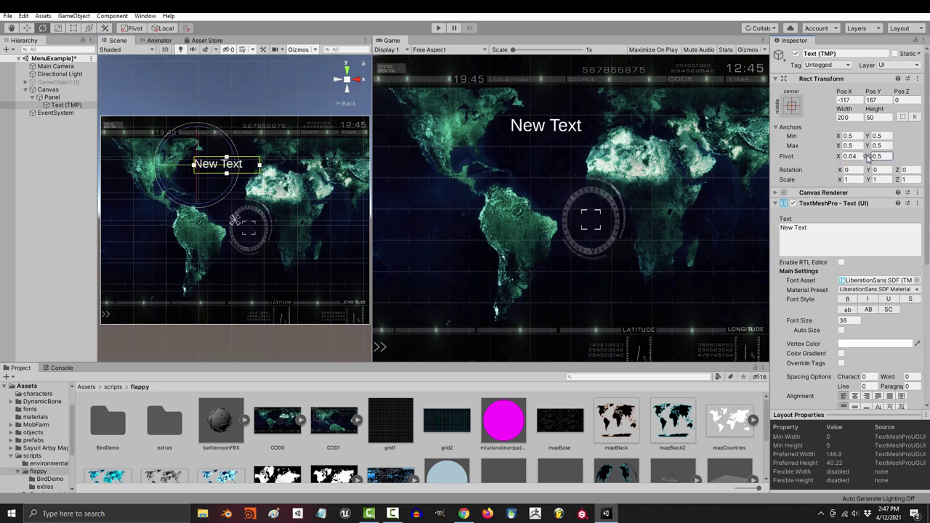
drag(233, 153, 137, 204)
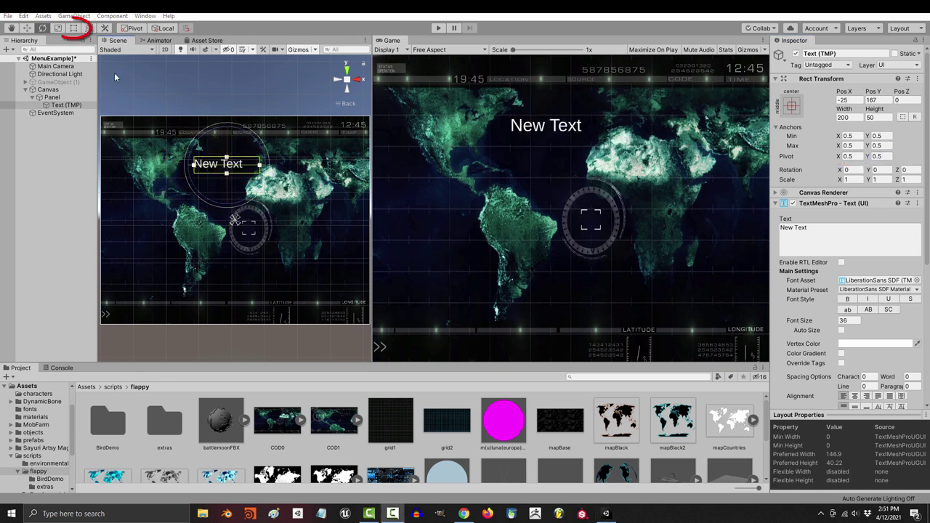
Resize the text box to about 265 by 71 with the Rect tool
click(73, 28)
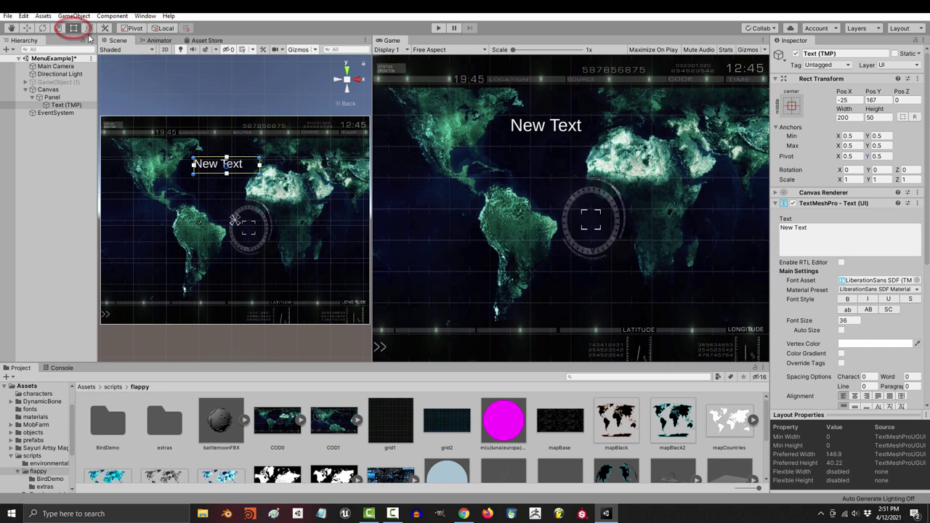
mouse_move(259, 159)
mouse_down()
mouse_move(304, 161)
mouse_move(284, 183)
mouse_move(290, 195)
mouse_move(257, 199)
mouse_move(276, 186)
mouse_move(290, 198)
mouse_move(266, 201)
mouse_move(315, 199)
mouse_move(293, 183)
mouse_move(341, 215)
mouse_up()
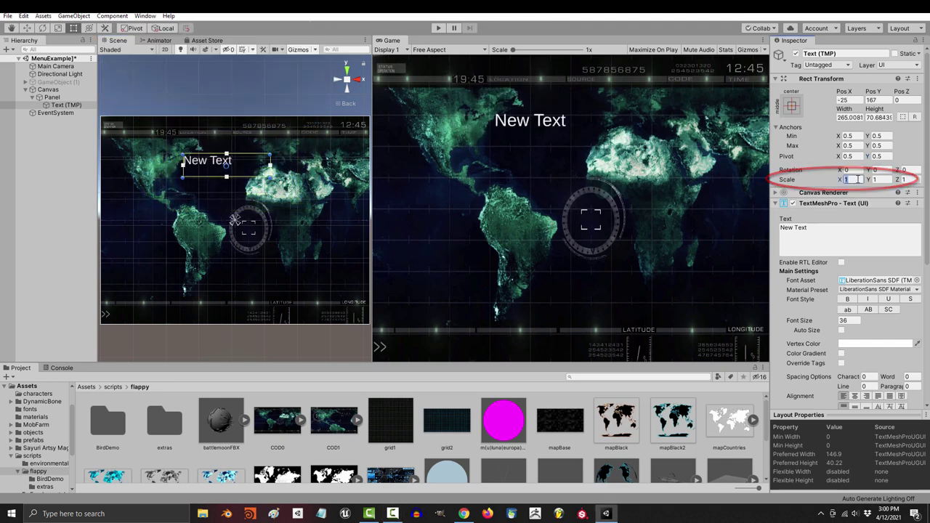
Examine the text's scale fields, anchor presets and Canvas Renderer options
click(879, 180)
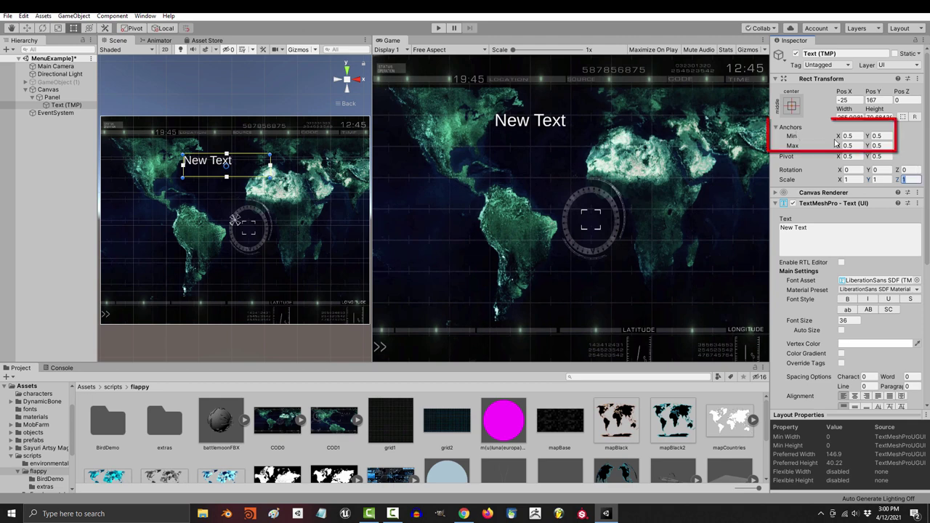
click(791, 106)
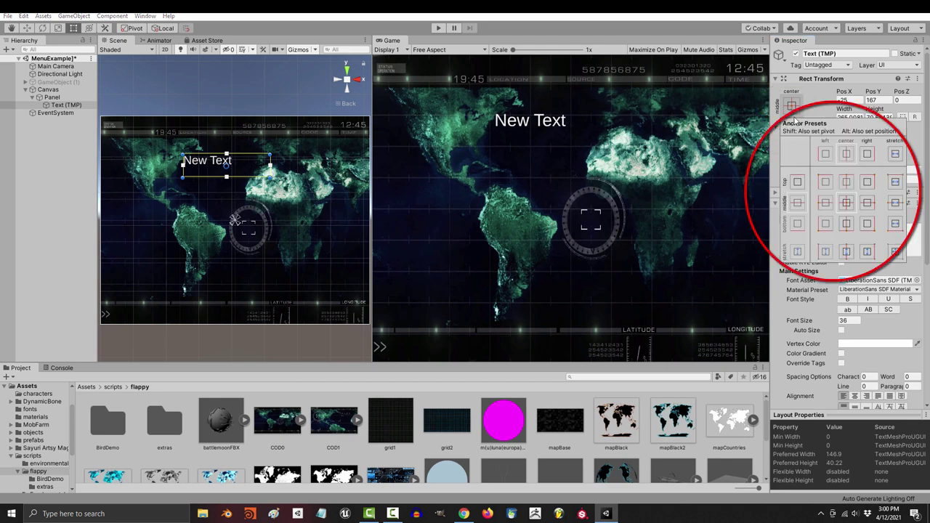
click(73, 16)
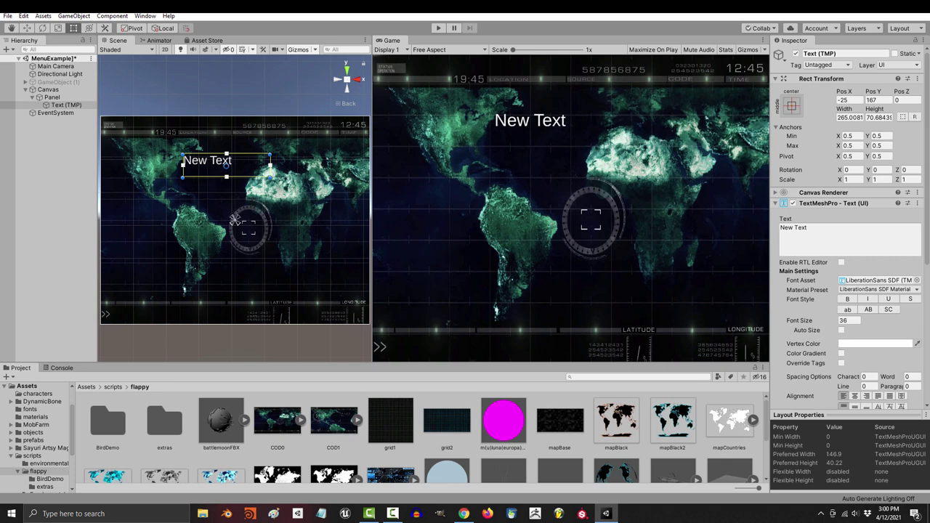
click(823, 193)
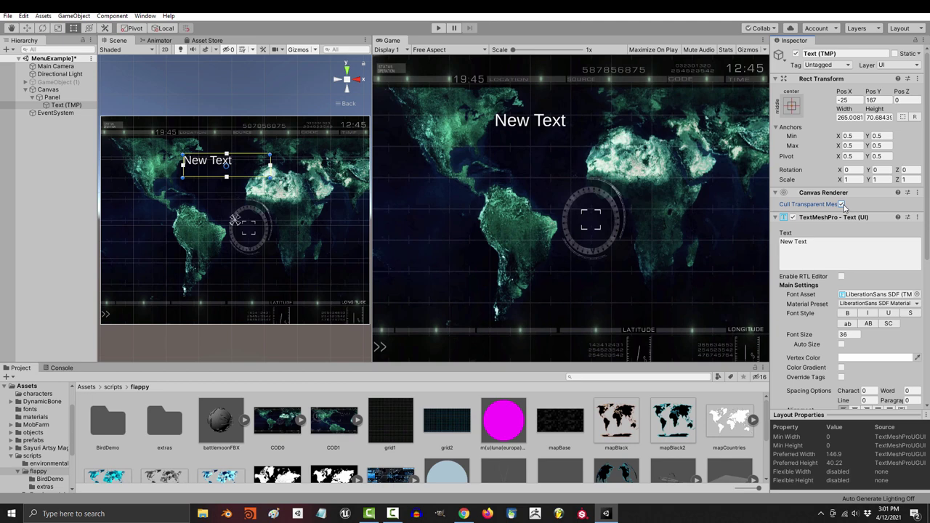
Replace the text object's content with "Don't read this text"
scroll(843, 218, down, 5)
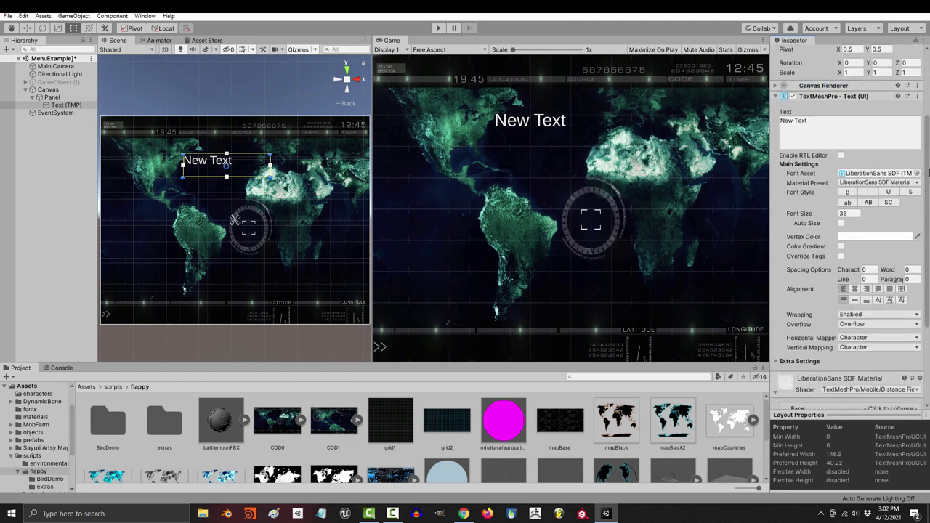
click(824, 96)
text(Don't read)
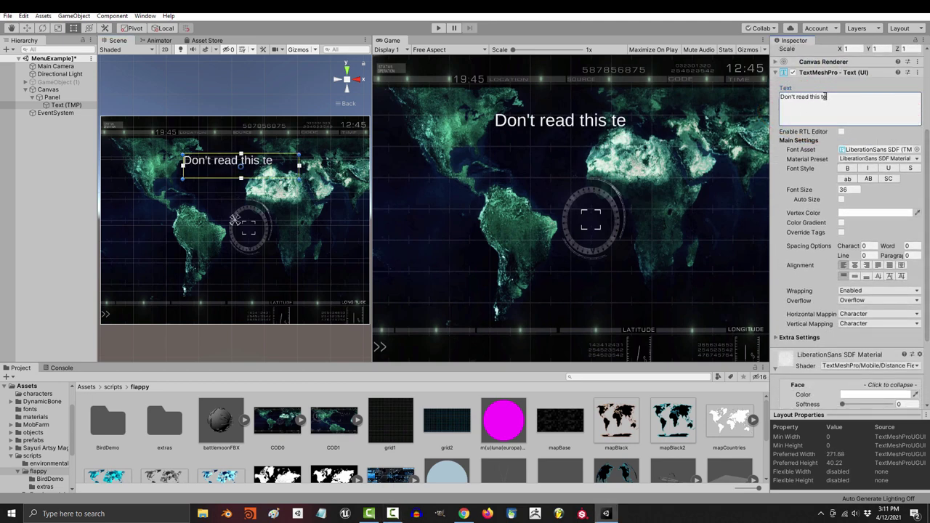
Try the RTL Editor option on the text and locate its assigned font asset
click(841, 133)
click(841, 132)
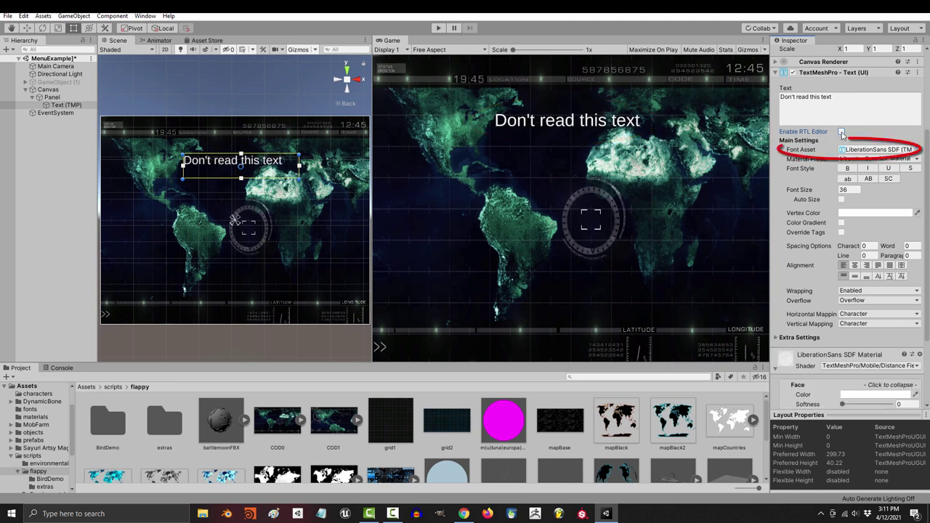
click(879, 149)
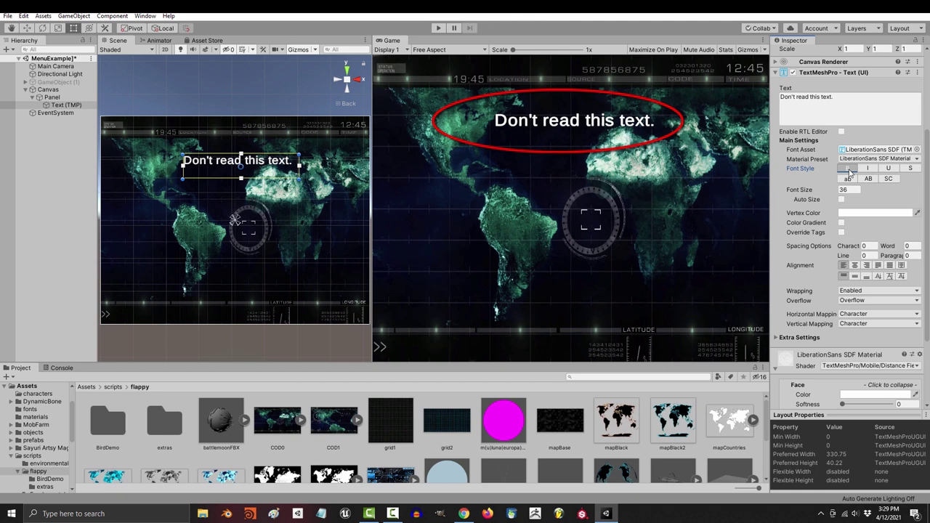
Try the strikethrough, lowercase, uppercase and small-caps font styles on the text
click(909, 171)
click(847, 179)
click(847, 180)
click(868, 180)
click(870, 180)
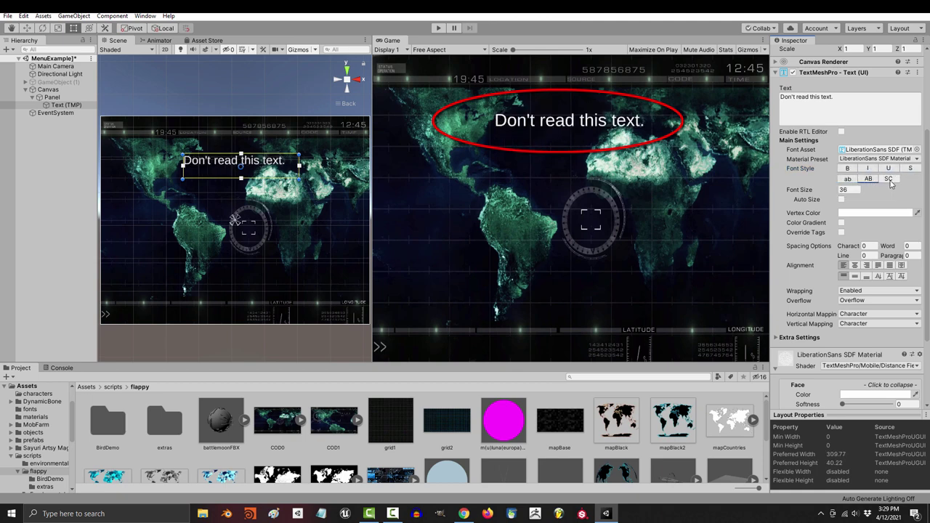
click(889, 180)
click(891, 182)
Try a different font size on the text, undo it, and test the Auto Size option
drag(823, 191, 15, 214)
key(ctrl+z)
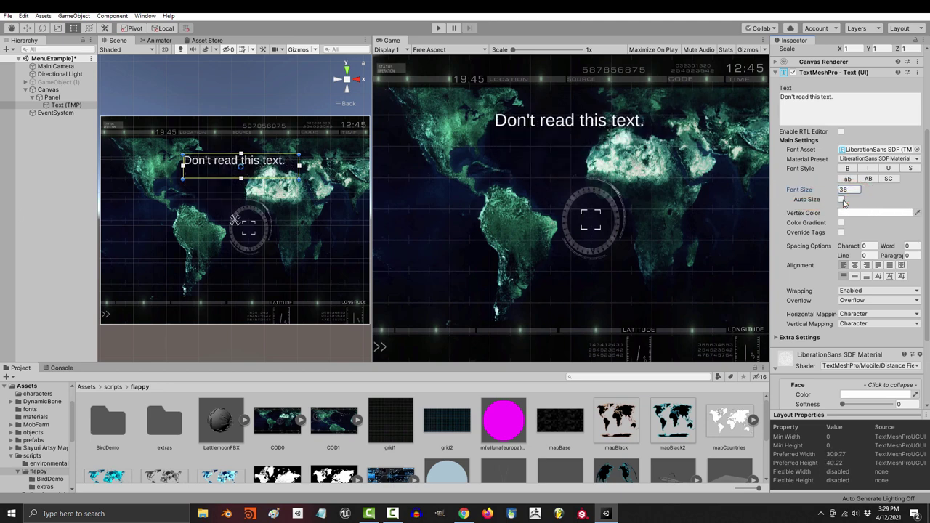
click(842, 200)
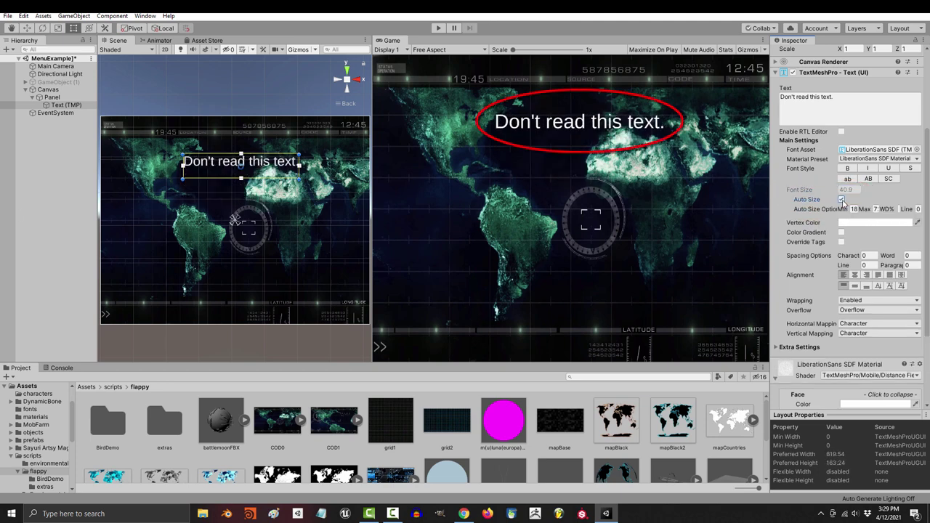
click(841, 200)
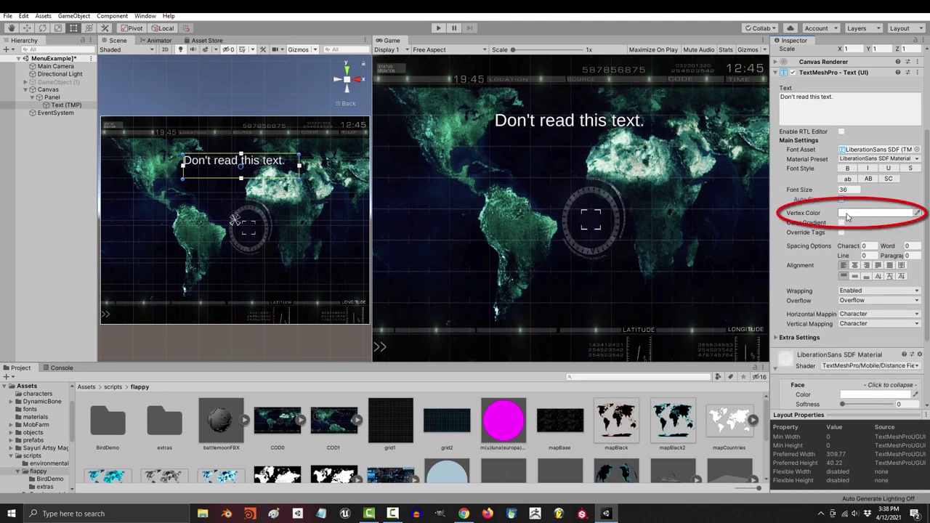
Try a different vertex color on the text
click(846, 216)
drag(285, 91, 211, 145)
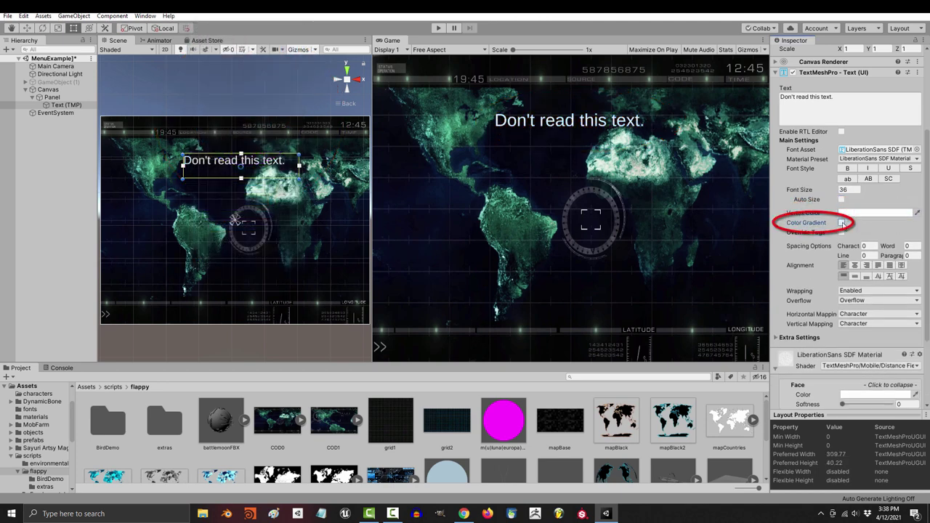
Enable the text's color gradient and set its top corners to red FF0000 and blue 0045FF
click(842, 222)
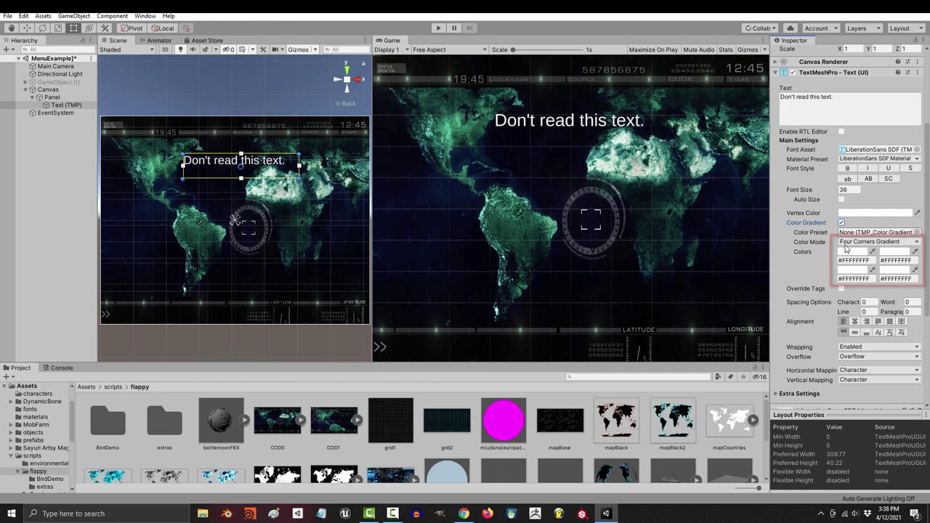
click(849, 251)
drag(269, 108, 303, 87)
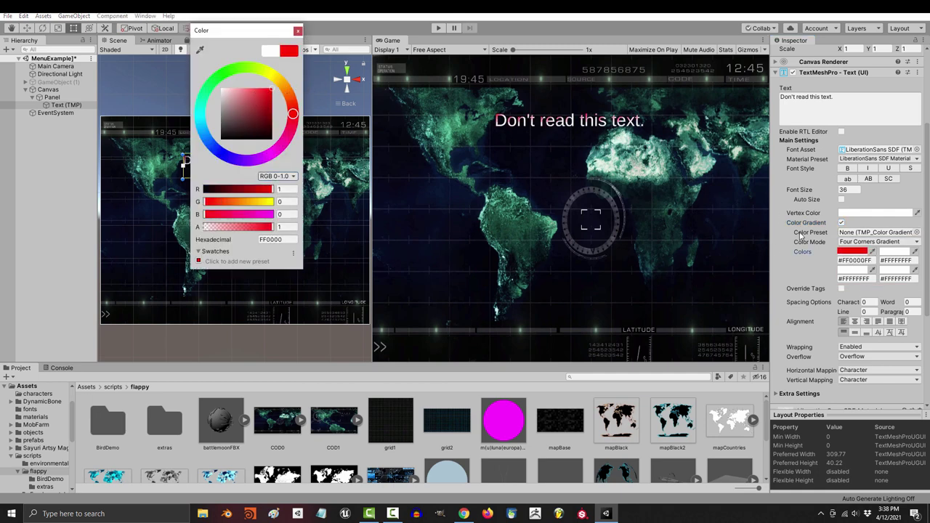
click(896, 252)
drag(265, 166, 213, 145)
drag(254, 102, 277, 84)
Set the gradient's bottom-left corner to green 0AFD00 and its bottom-right corner to red FF0000
click(852, 269)
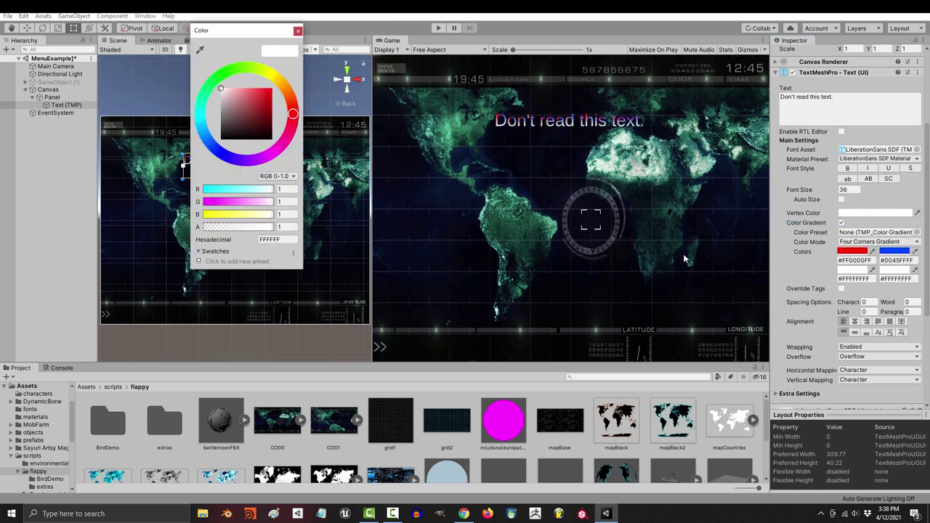
drag(294, 116, 349, 78)
click(894, 269)
click(689, 20)
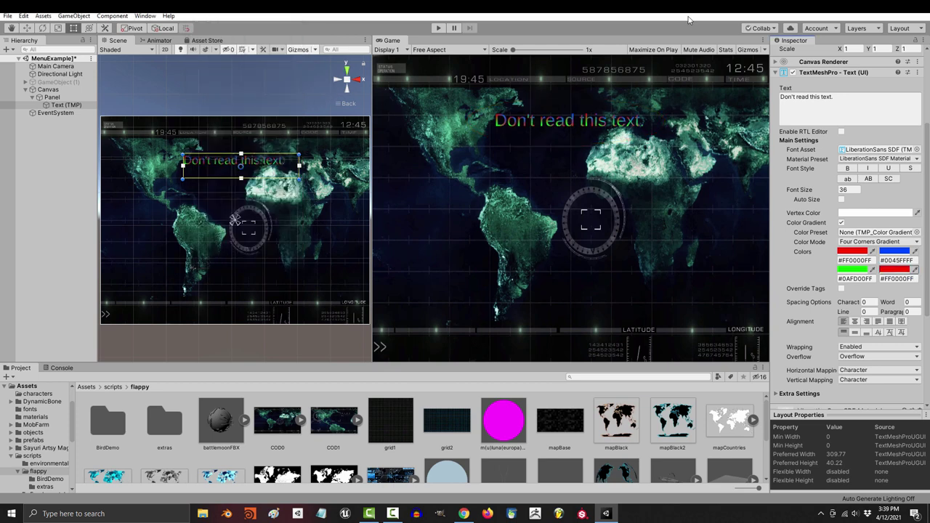
Try the Horizontal Gradient color mode on the text's color gradient
click(876, 241)
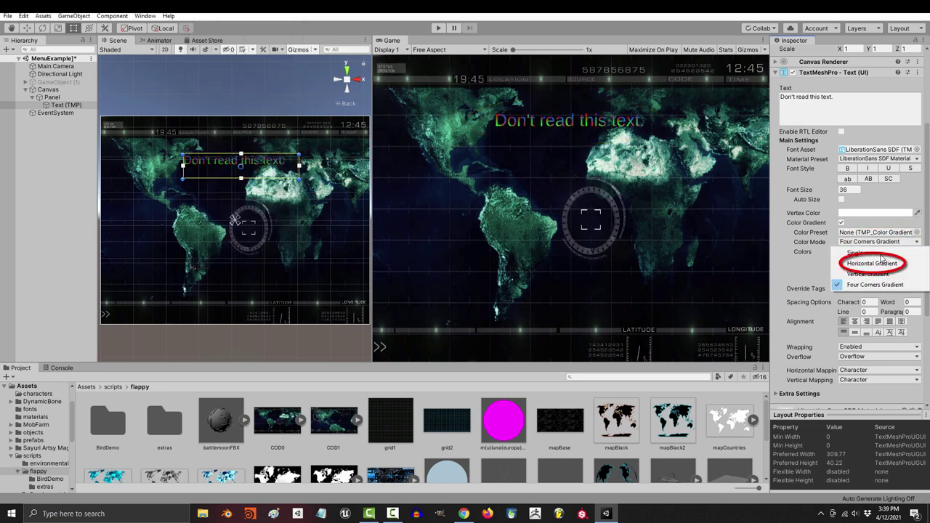
click(876, 267)
click(886, 243)
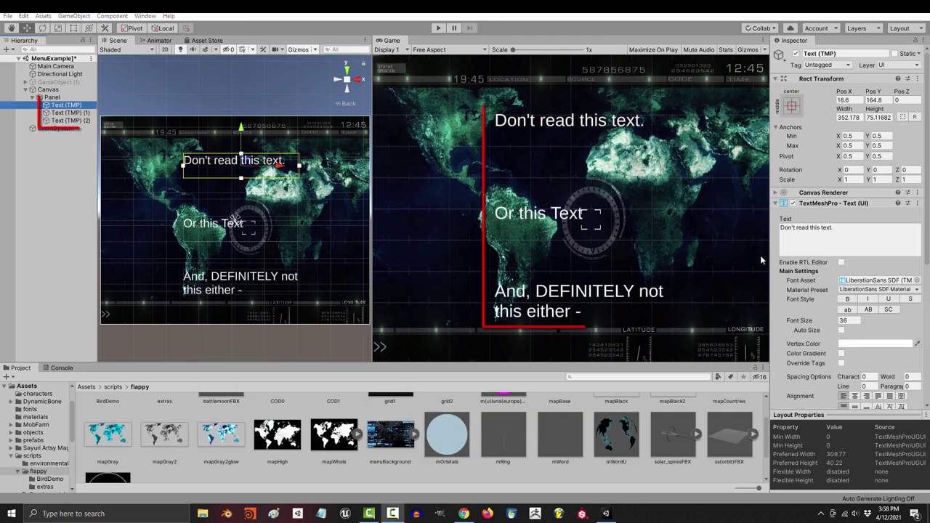
Create a TextMeshPro Color Gradient asset in the flappy folder and set its top corner colors to shades of cyan
scroll(649, 424, down, 2)
click(617, 457)
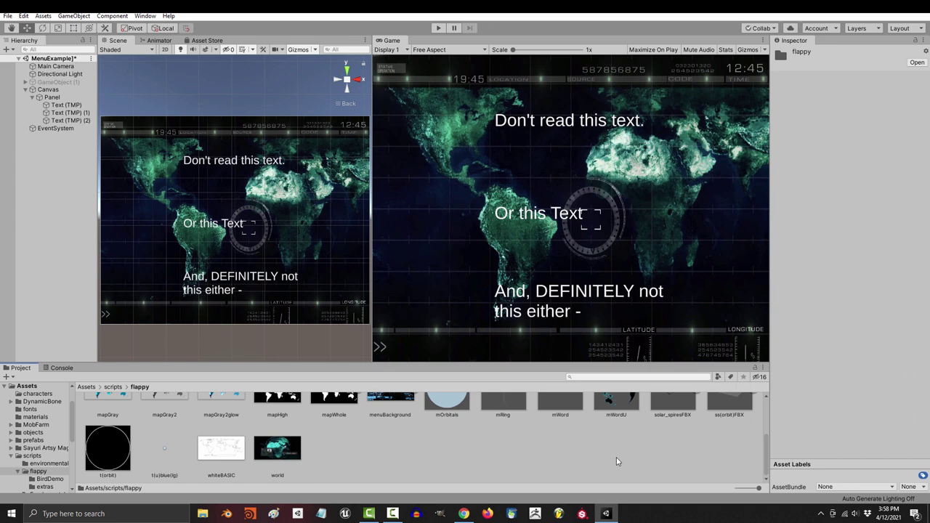
right_click(510, 450)
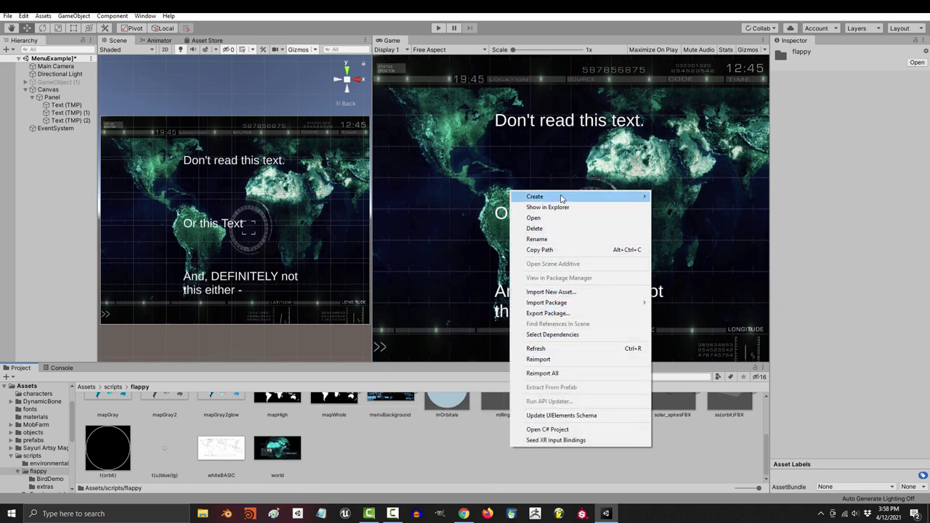
mouse_move(583, 202)
mouse_move(689, 218)
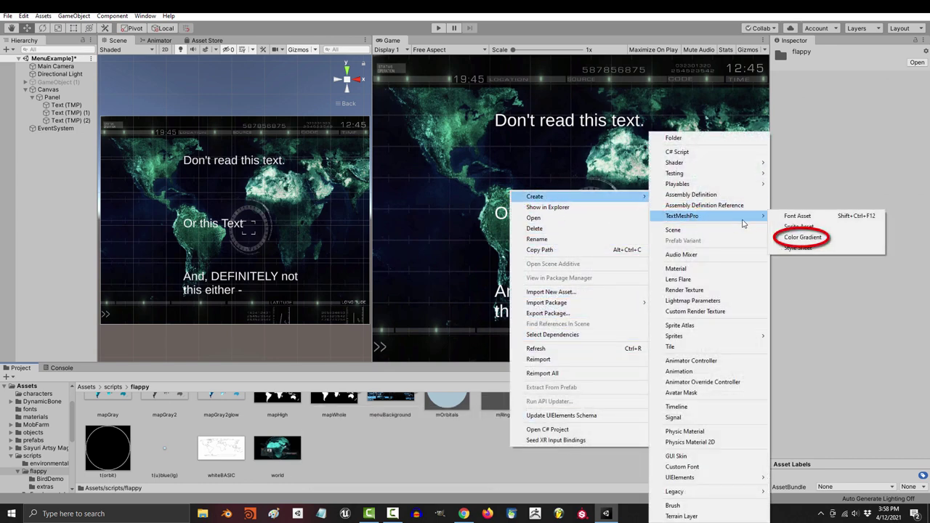
click(818, 236)
click(856, 87)
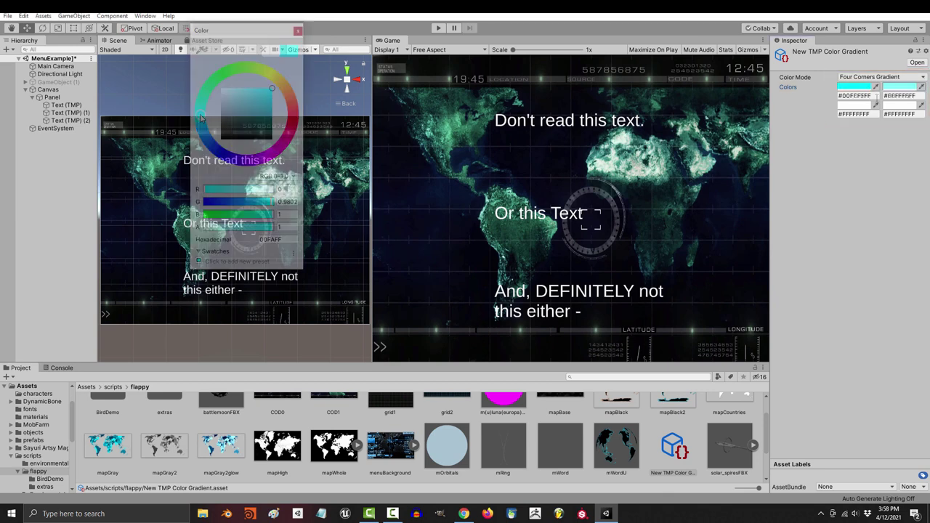
Enable Color Gradient on all three text objects together and assign the New TMP Color Gradient asset as their color preset
click(63, 106)
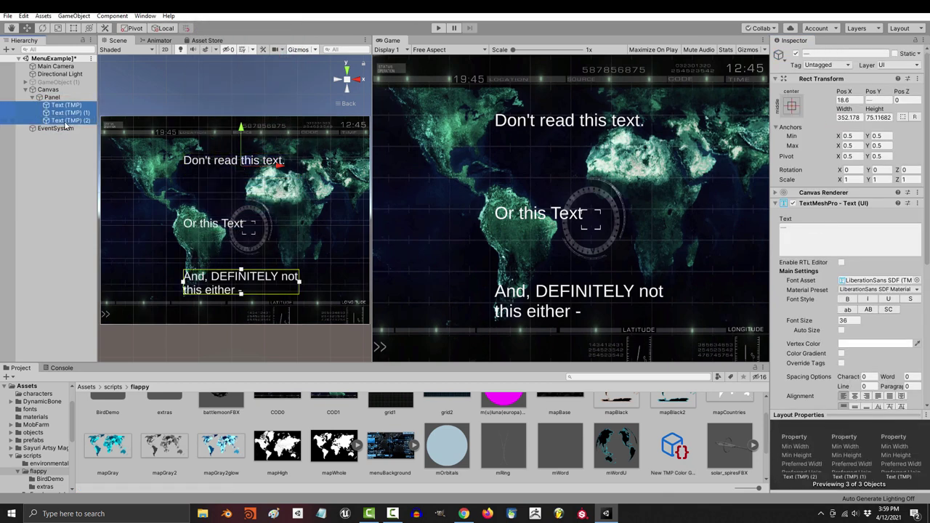
click(843, 353)
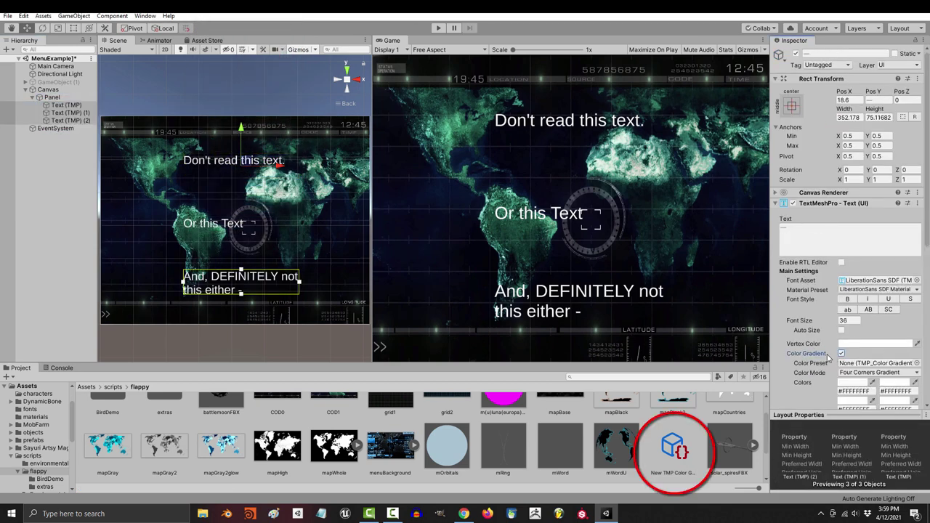
drag(682, 451, 872, 364)
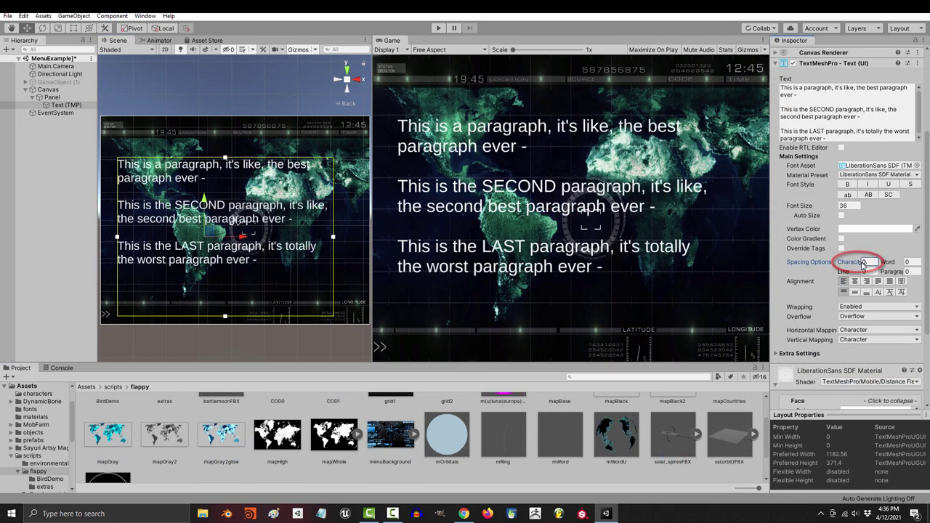
Try different character, word, line and paragraph spacing on the paragraph text
drag(847, 261, 929, 287)
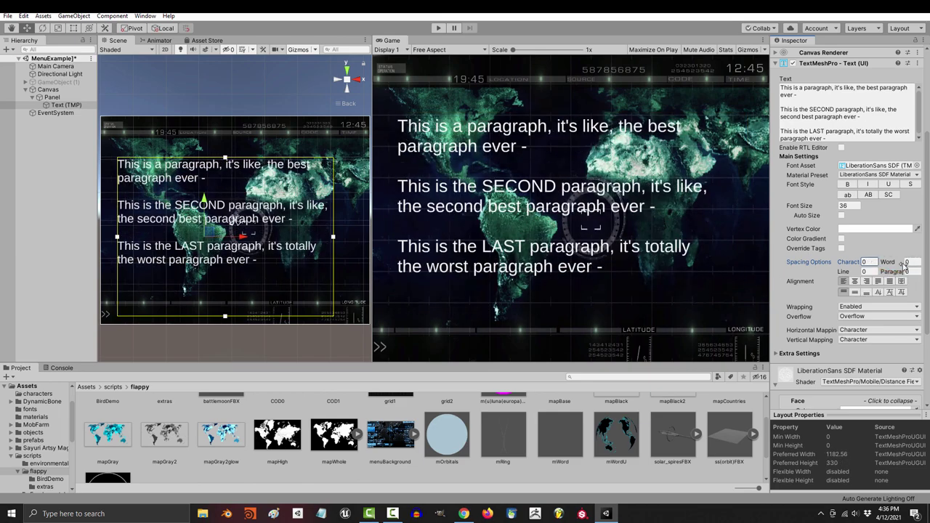
mouse_move(895, 263)
mouse_down()
mouse_move(51, 266)
mouse_move(390, 287)
mouse_move(491, 367)
mouse_move(415, 386)
mouse_up()
mouse_move(843, 271)
mouse_down()
mouse_move(861, 272)
mouse_move(263, 279)
mouse_move(496, 308)
mouse_move(595, 287)
mouse_move(201, 296)
mouse_up()
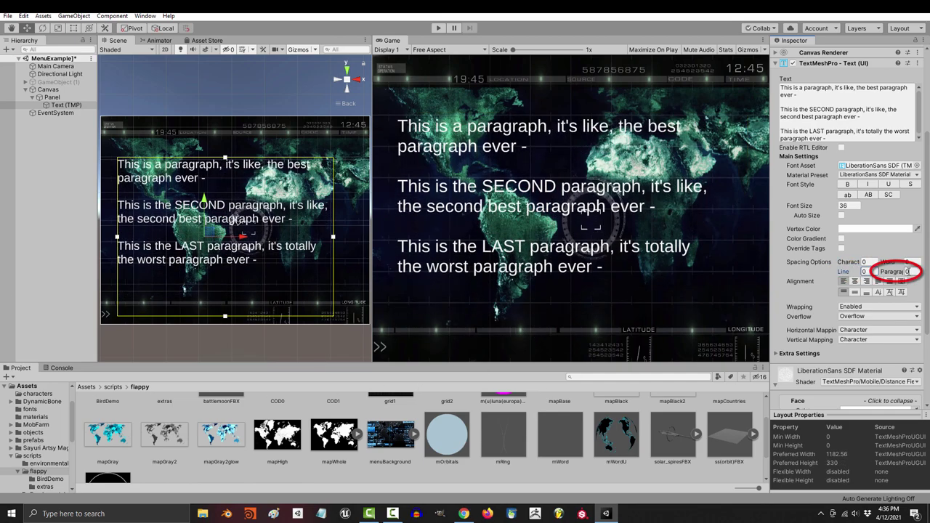
mouse_move(891, 271)
mouse_down()
mouse_move(158, 284)
mouse_move(268, 350)
mouse_move(131, 354)
mouse_move(546, 351)
mouse_up()
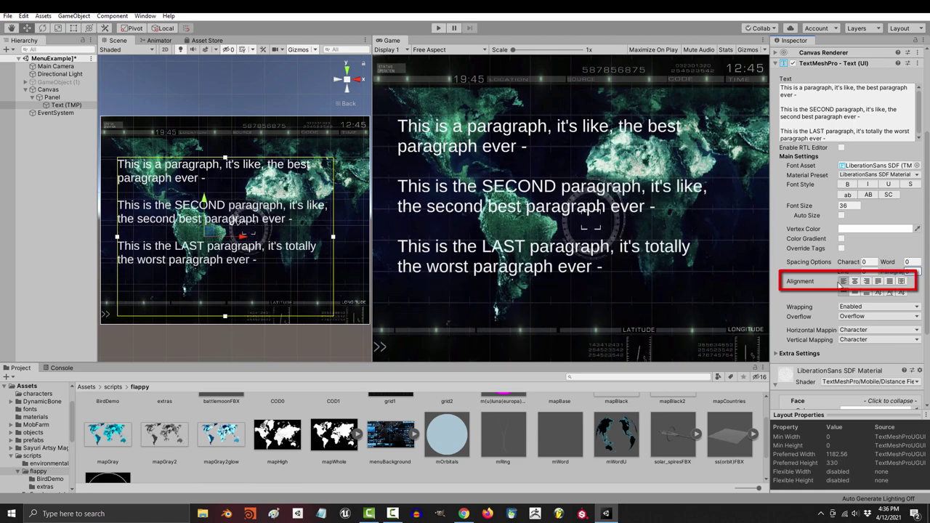
Try the center, right, justified, flush and geometry center alignments on the text, and return it to left alignment
click(856, 282)
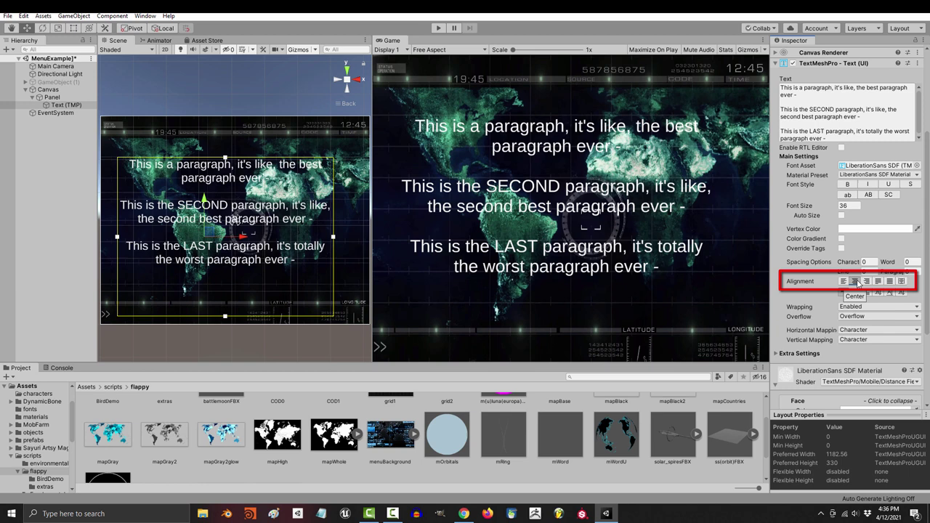
click(868, 281)
click(879, 281)
click(890, 282)
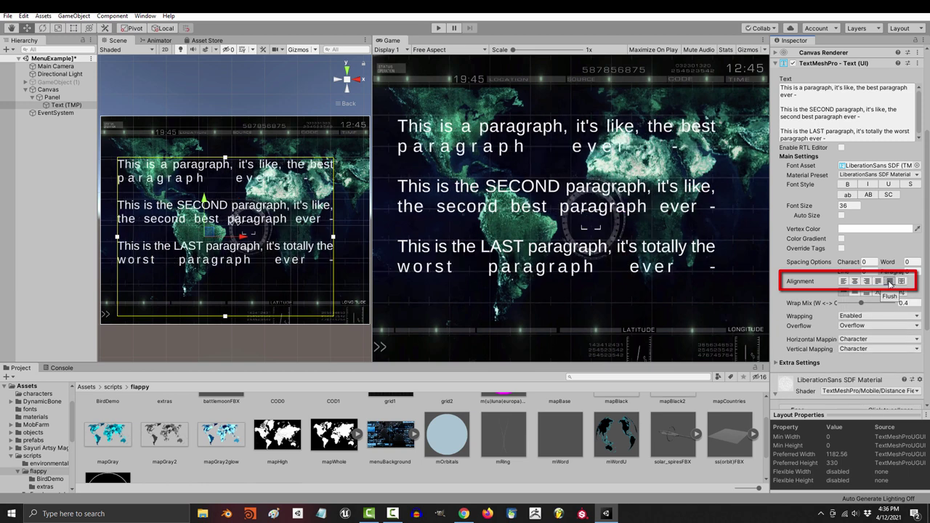
click(901, 282)
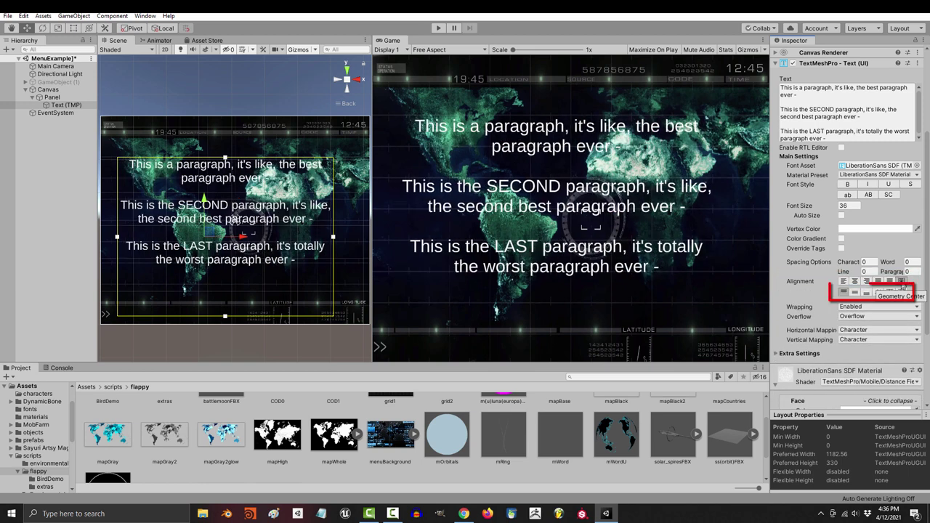
click(844, 283)
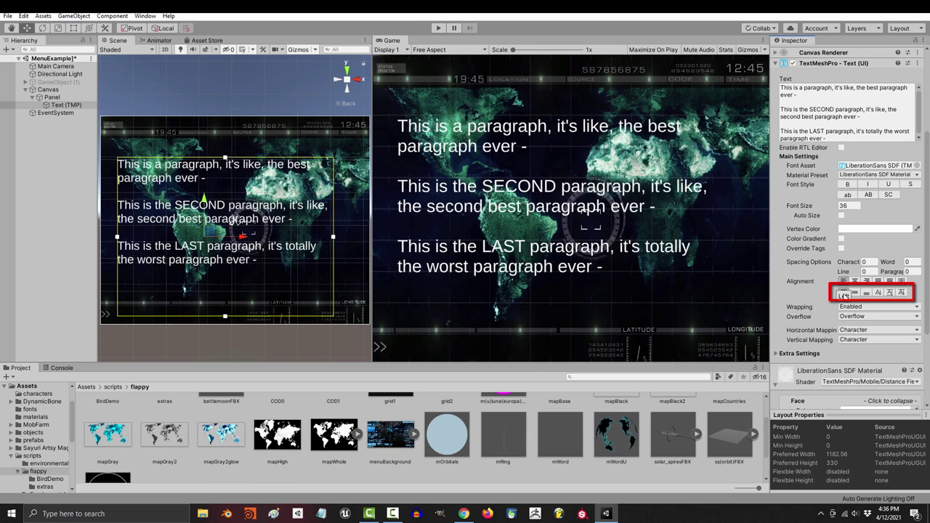
Try each of the other vertical alignments on the text, including bottom and baseline, and return it to top alignment
click(856, 293)
click(867, 293)
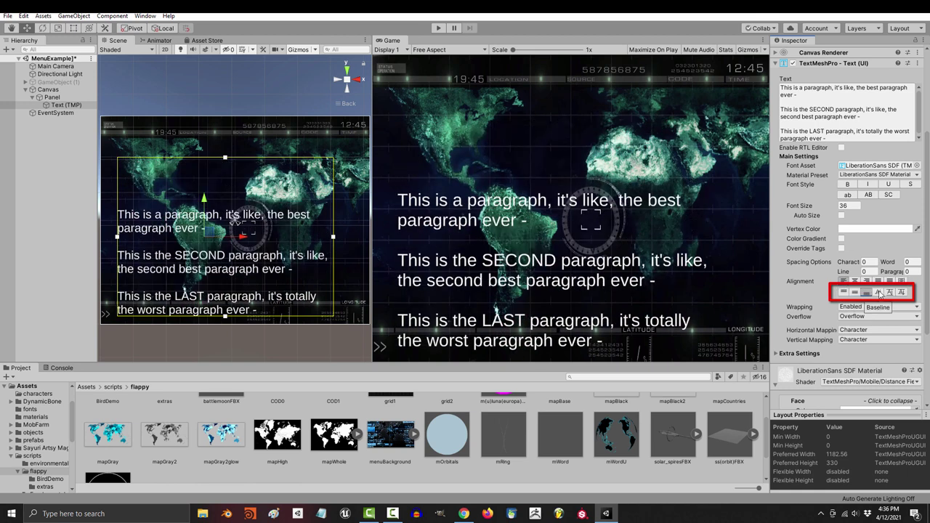
click(878, 293)
click(890, 293)
click(902, 293)
click(844, 293)
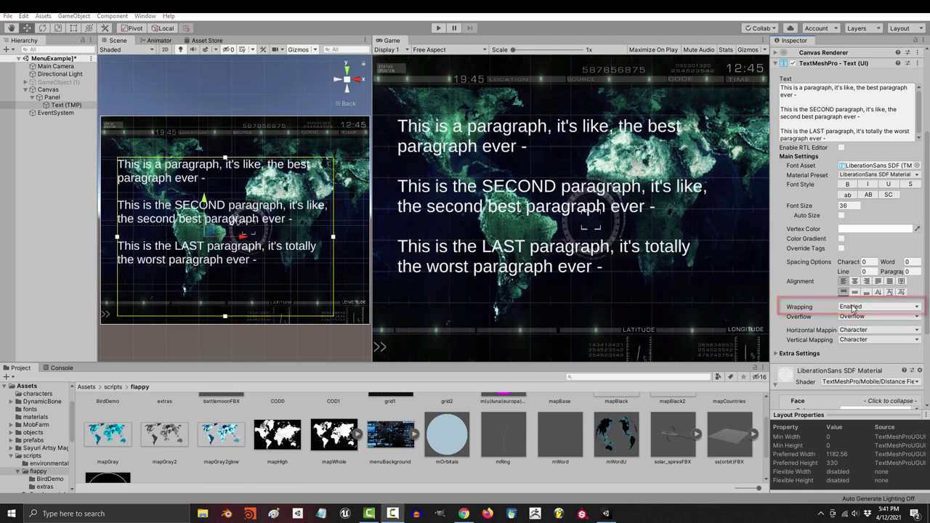
Disable the text's wrapping, set its overflow to Ellipsis, and test it by resizing the text box's width
click(852, 308)
click(871, 318)
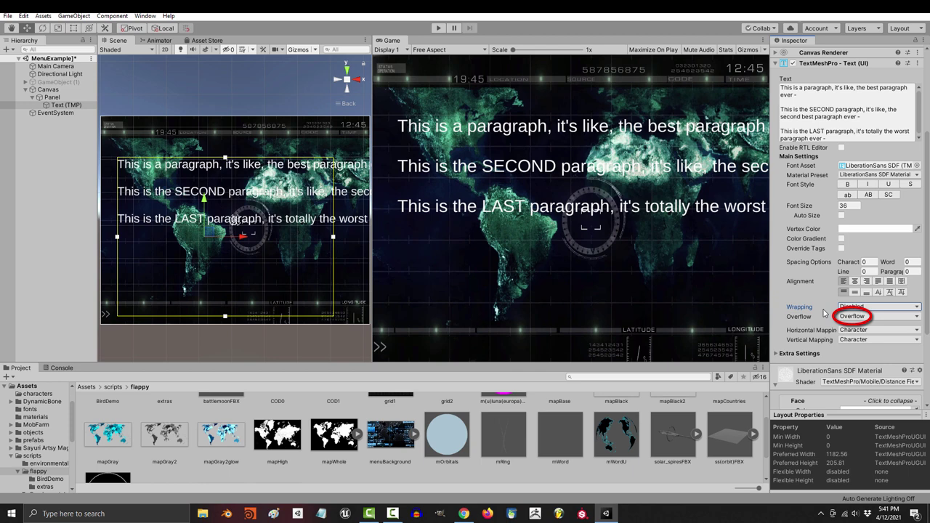
click(852, 317)
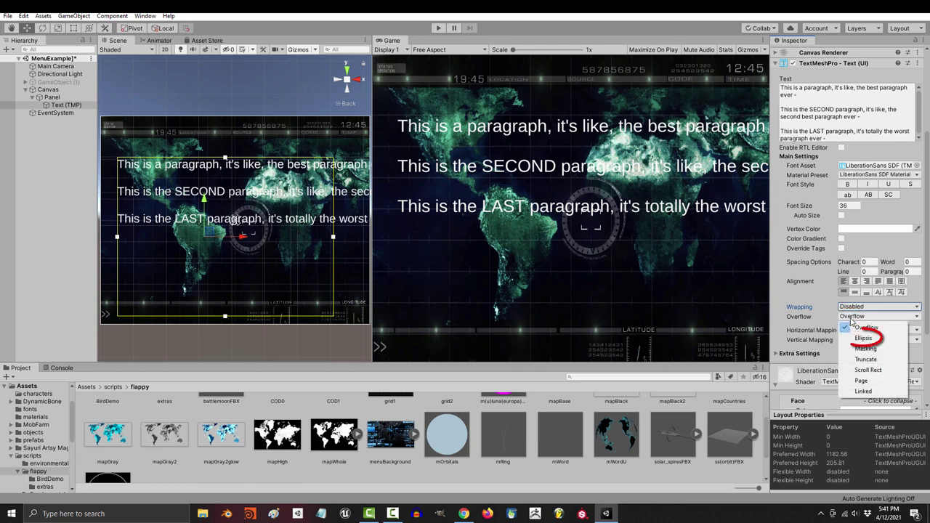
click(864, 339)
drag(332, 236, 365, 244)
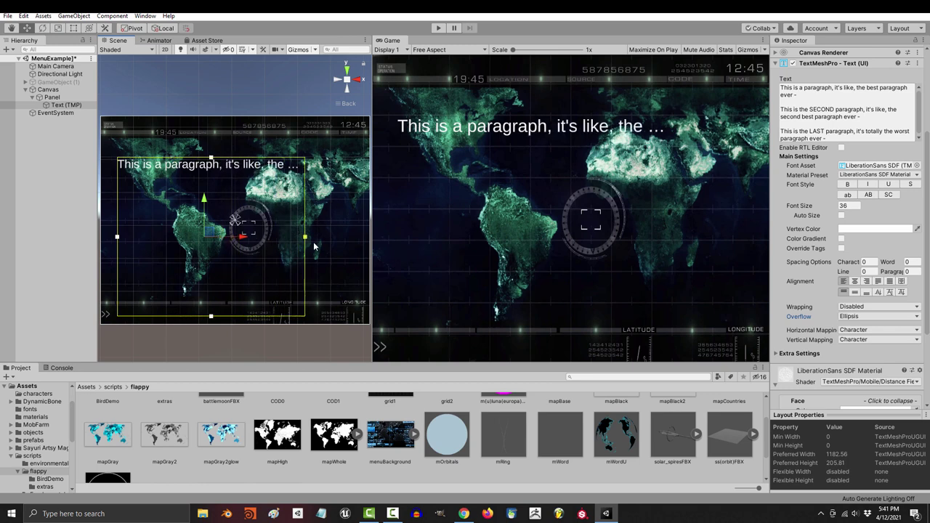
Set the text's overflow to Truncate and test it by narrowing the text box
click(854, 317)
click(864, 360)
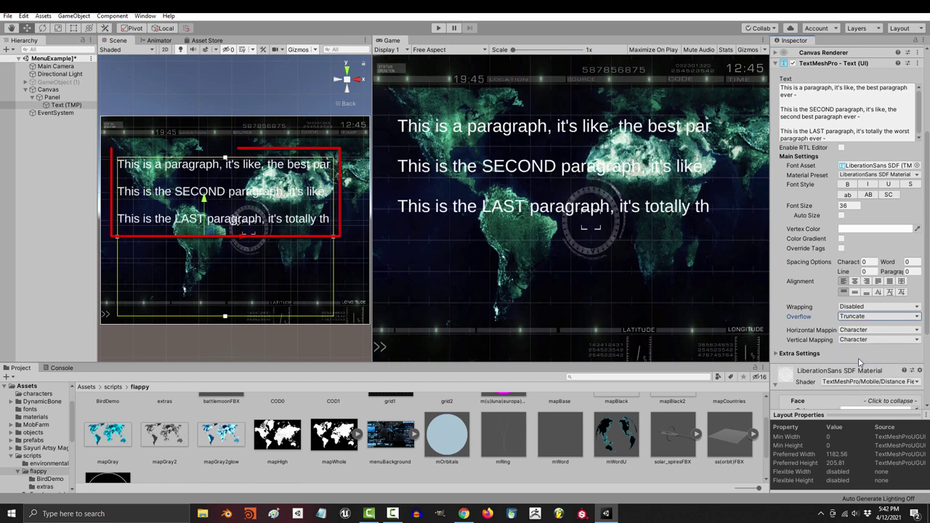
drag(333, 236, 309, 237)
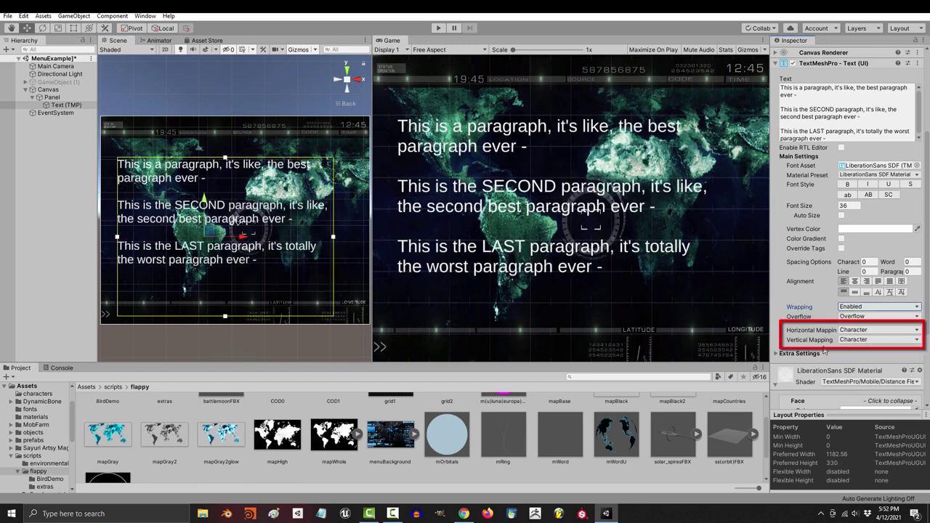
Review the available Horizontal Mapping and Vertical Mapping options for the text
click(858, 331)
click(857, 332)
click(859, 340)
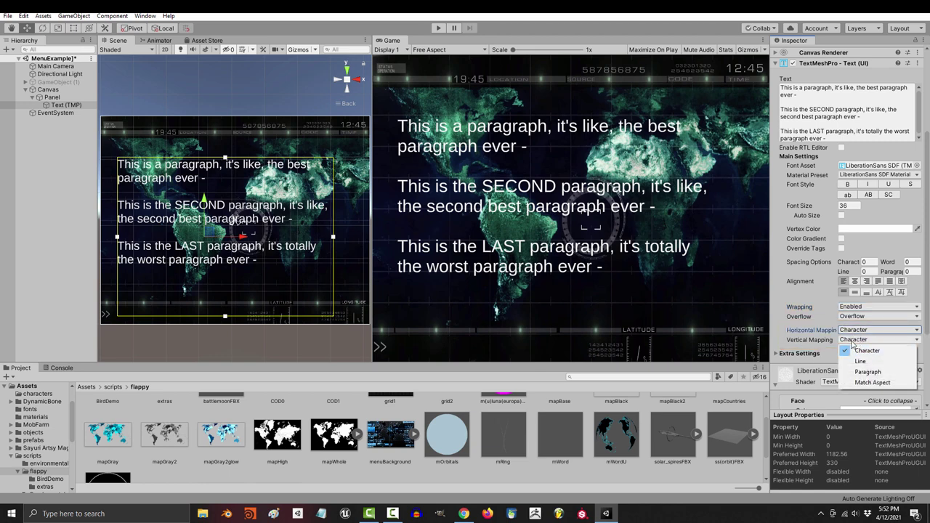
click(828, 341)
Expand the text's Extra Settings and try out the left and top margins and the Extra Padding option
click(776, 354)
scroll(799, 350, down, 1)
scroll(799, 351, down, 3)
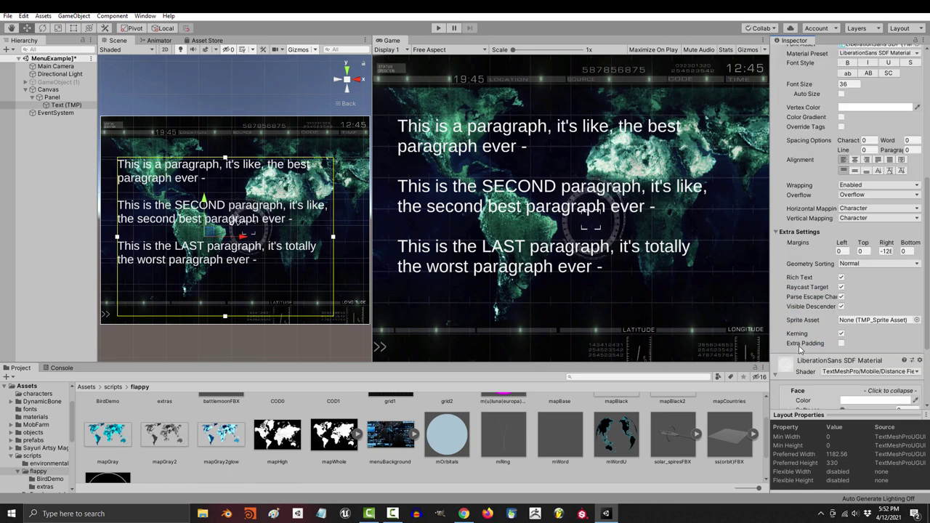
mouse_move(841, 244)
mouse_down()
mouse_move(929, 247)
mouse_move(723, 282)
mouse_move(841, 247)
mouse_up()
drag(863, 243, 136, 296)
click(842, 343)
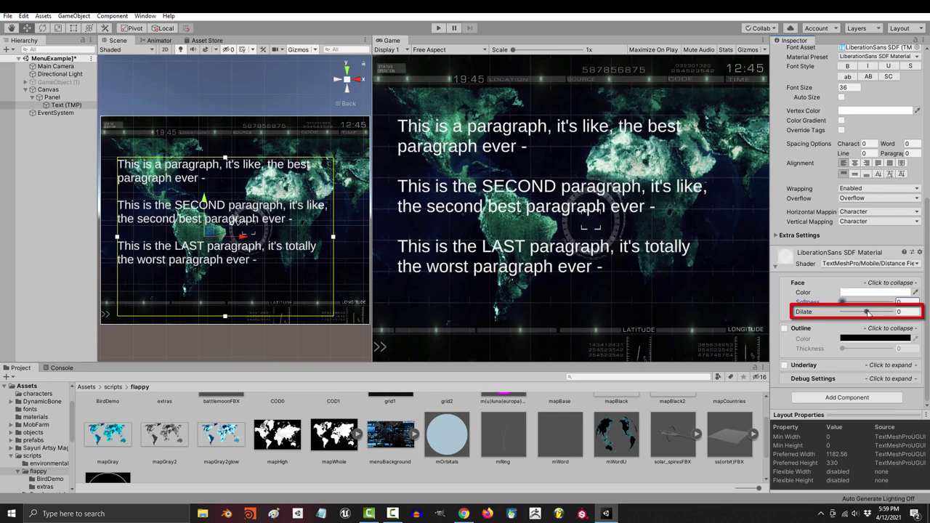
Try out the font material's face dilation and an outline with a different thickness and color
mouse_move(867, 312)
mouse_down()
mouse_move(889, 312)
mouse_move(854, 313)
mouse_move(845, 324)
mouse_move(866, 325)
mouse_up()
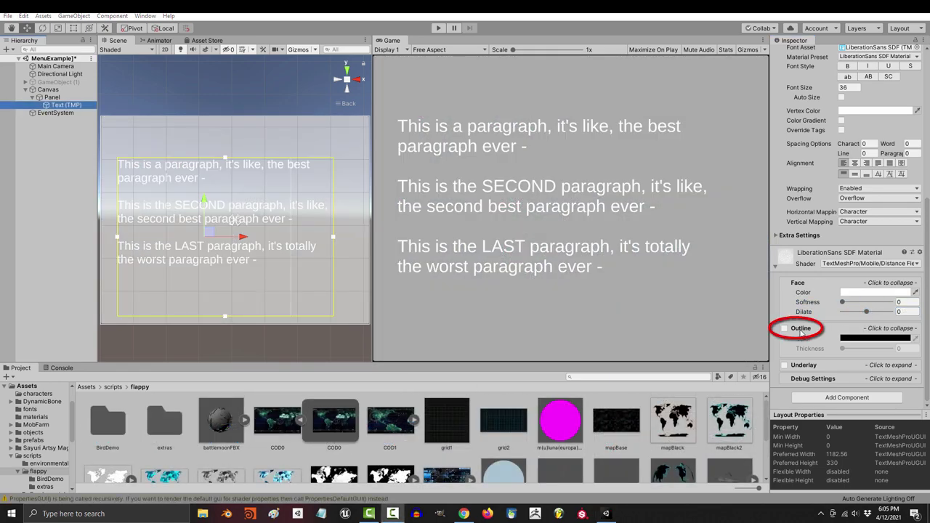
click(785, 331)
drag(842, 349, 848, 372)
click(875, 338)
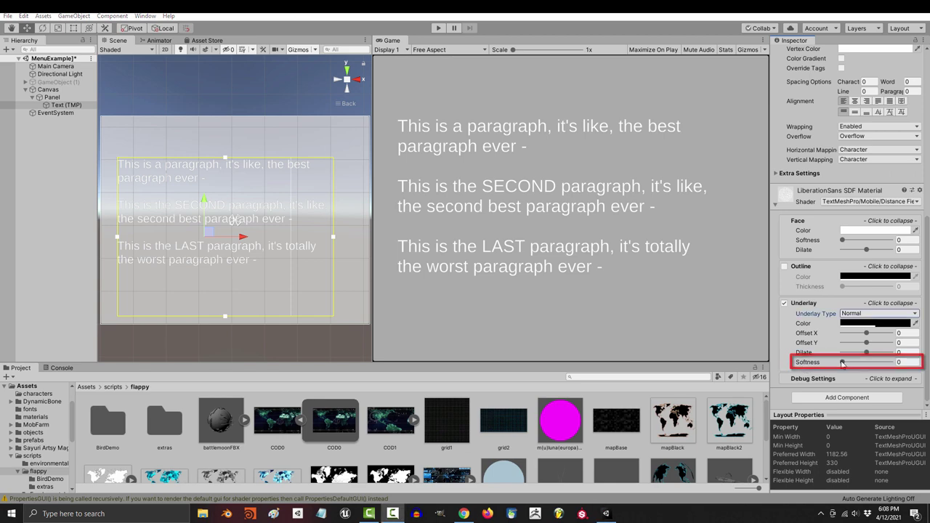
Try the underlay's softness and set its X and Y offsets to -1
mouse_move(843, 362)
mouse_down()
mouse_move(877, 362)
mouse_move(806, 356)
mouse_move(897, 361)
mouse_move(870, 360)
mouse_up()
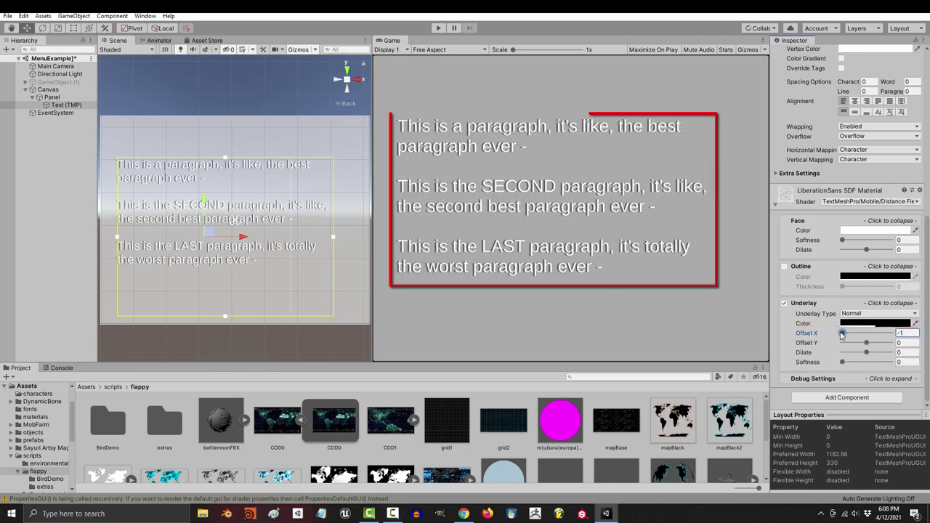
drag(914, 343, 845, 347)
Change the underlay's color to purple and try another hue
click(875, 323)
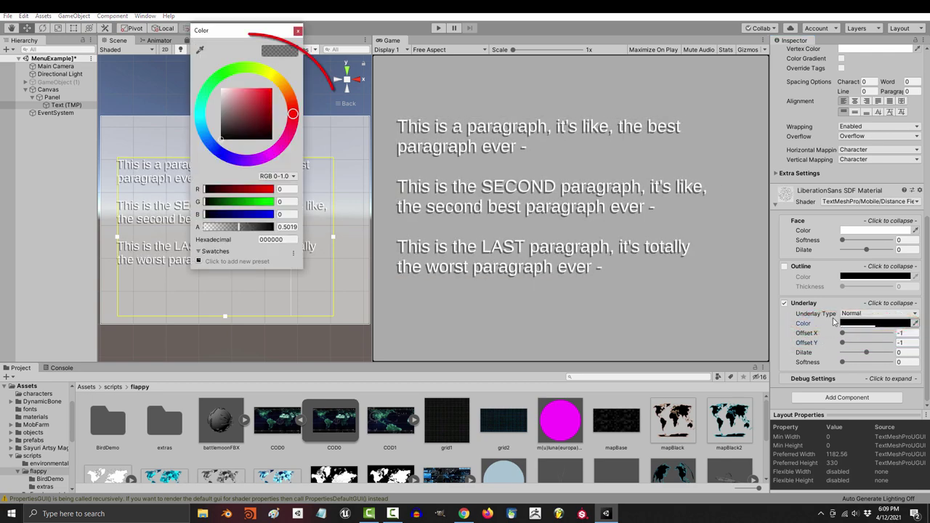
click(272, 88)
drag(293, 113, 247, 162)
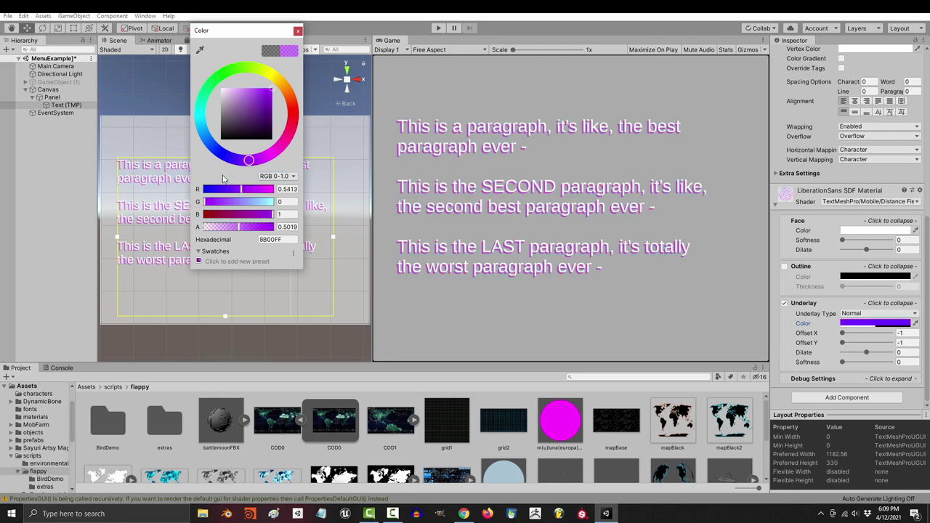
drag(247, 162, 201, 121)
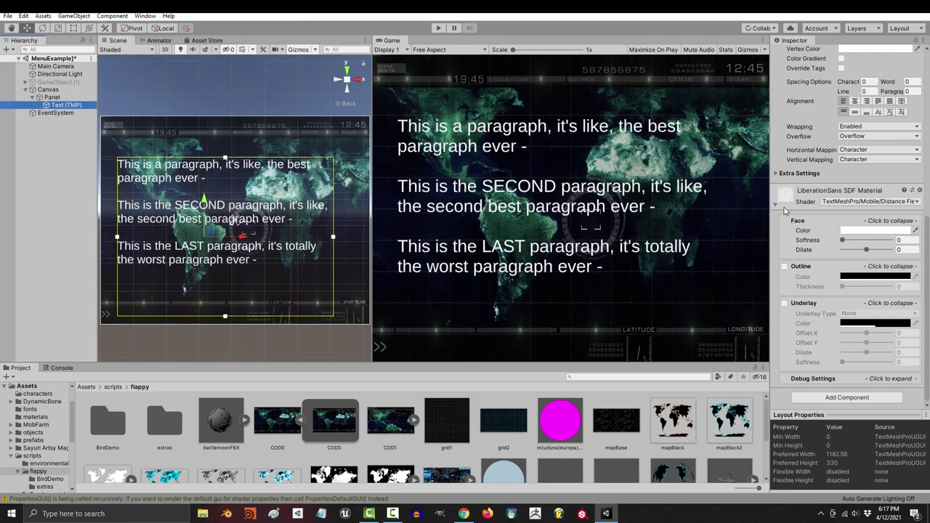
Locate the text's current font asset in the project and assign another font asset from the TMPfonts folder to the text
scroll(812, 198, up, 5)
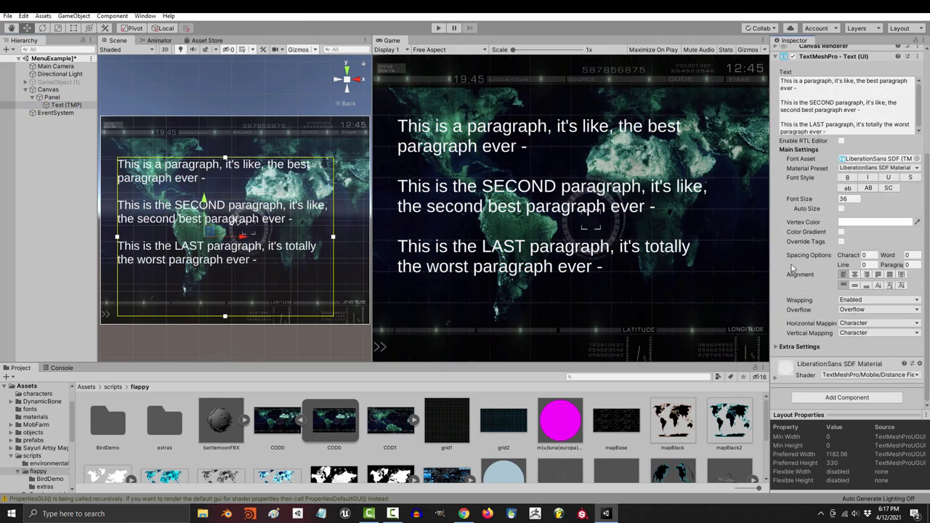
click(869, 159)
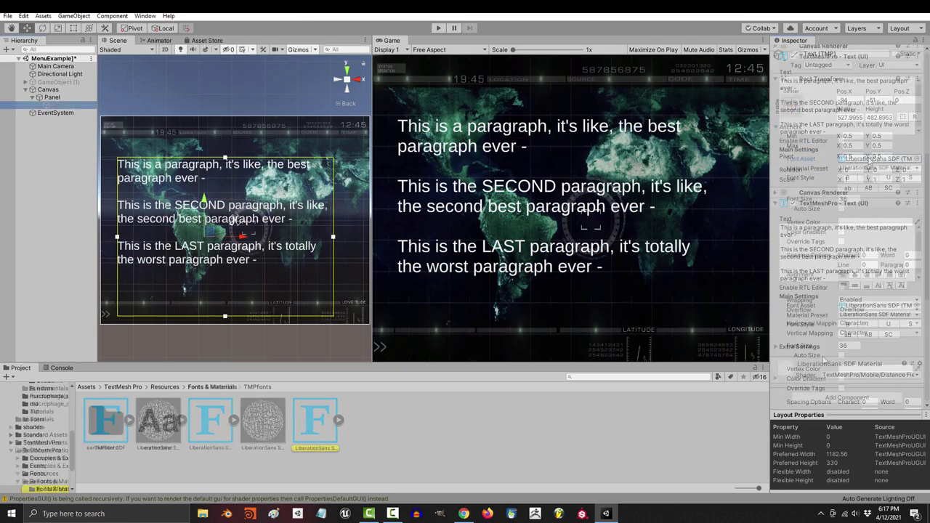
drag(159, 424, 886, 316)
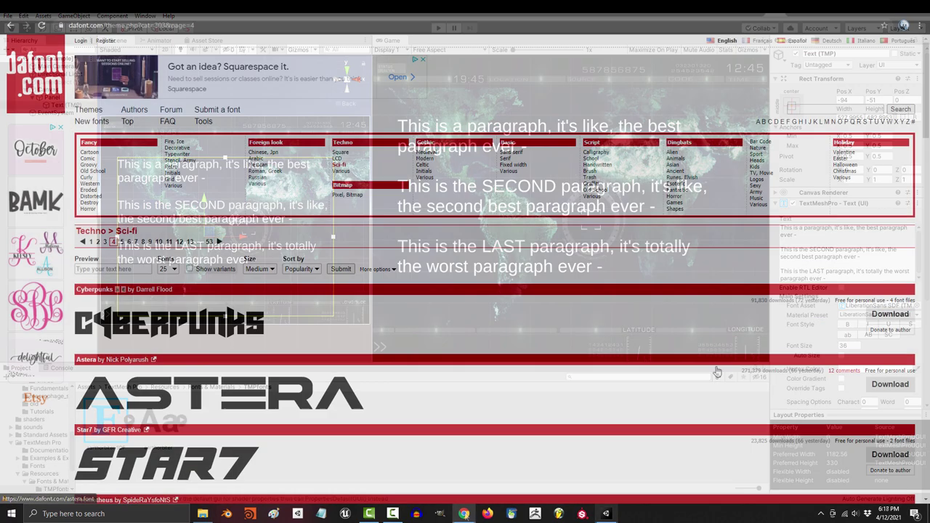
Find a sci-fi font on dafont.com, copy the PROMETHEUS font file into the TMPfonts folder and create a TextMeshPro font asset from it
scroll(706, 357, down, 3)
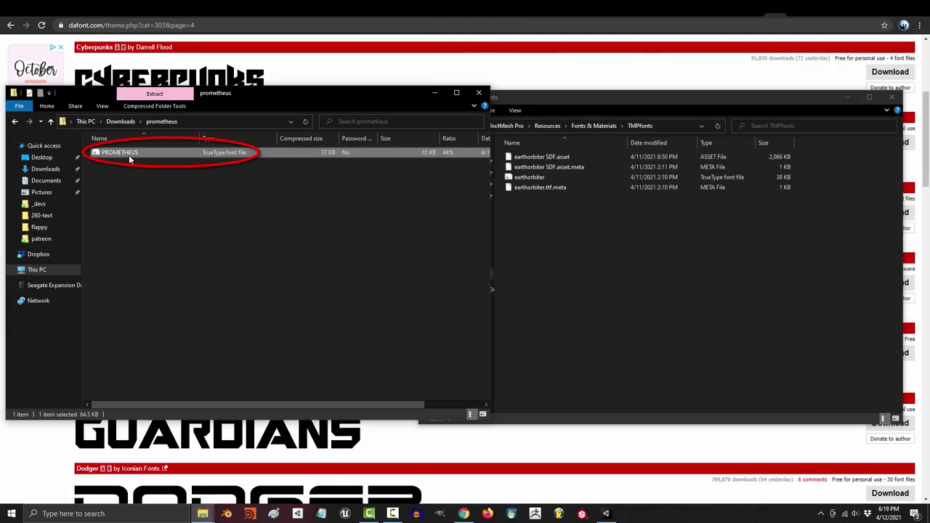
drag(128, 155, 587, 270)
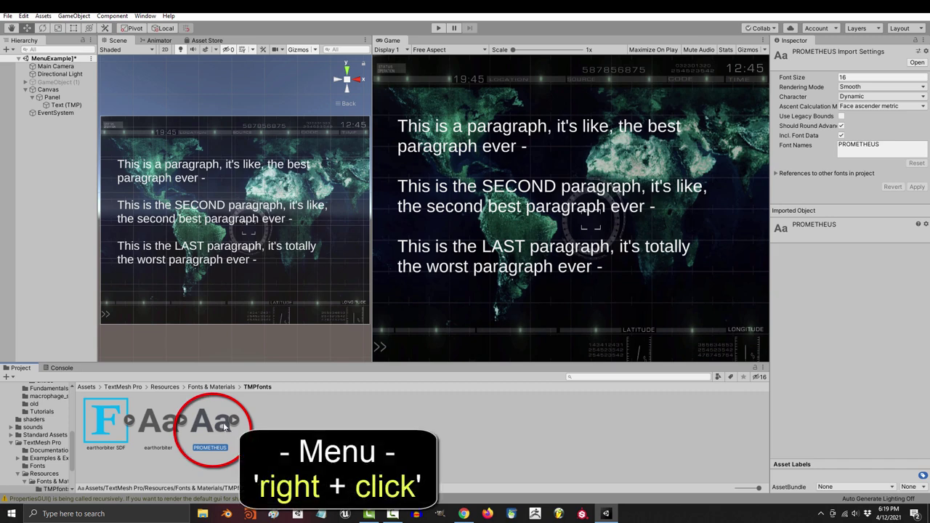
right_click(222, 424)
mouse_move(305, 172)
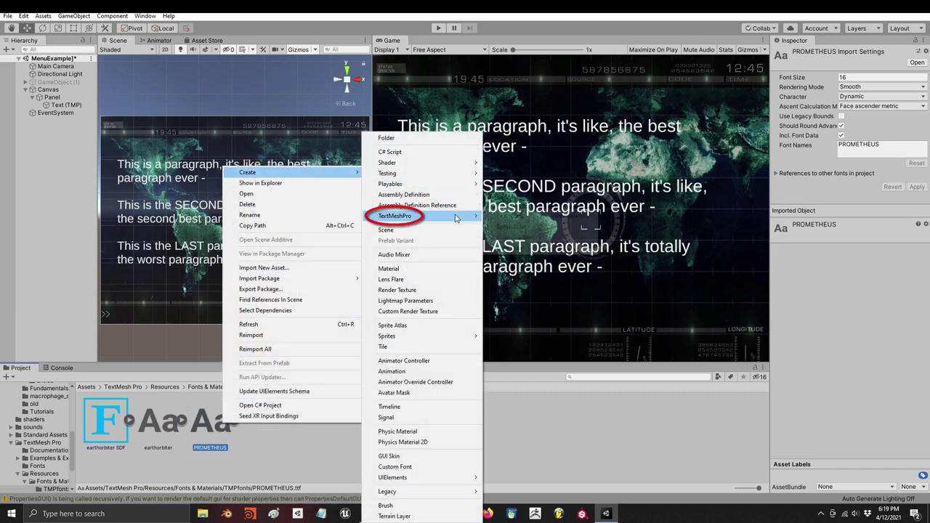
mouse_move(421, 216)
click(544, 220)
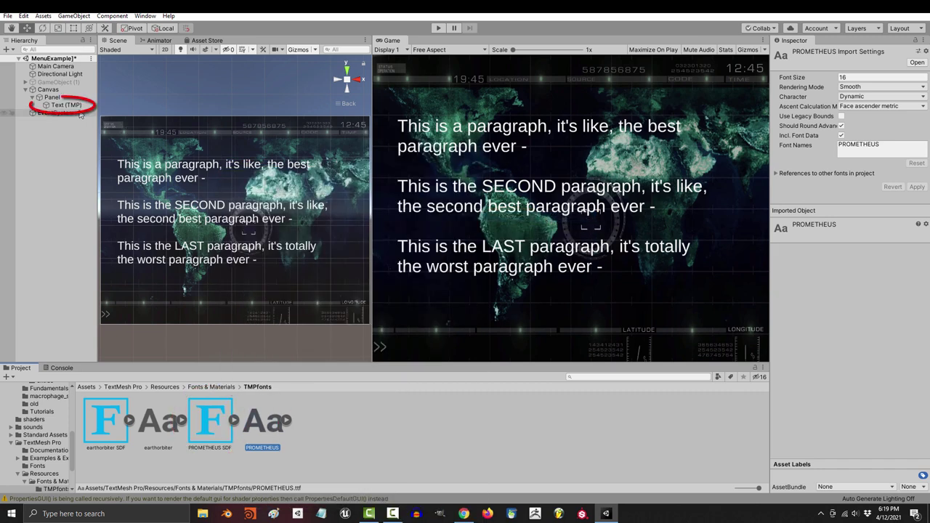
Assign the PROMETHEUS SDF font asset to the Text (TMP) object
click(69, 106)
drag(221, 423, 667, 434)
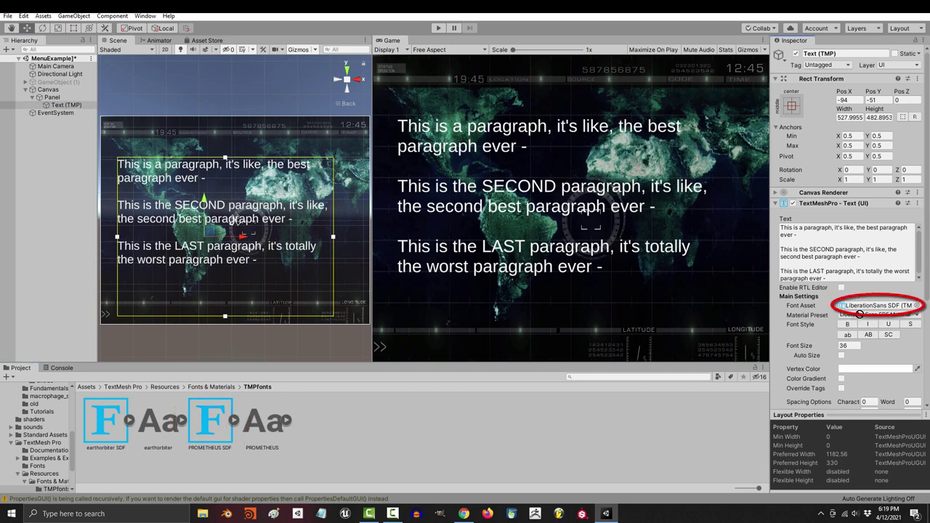
drag(860, 314, 871, 306)
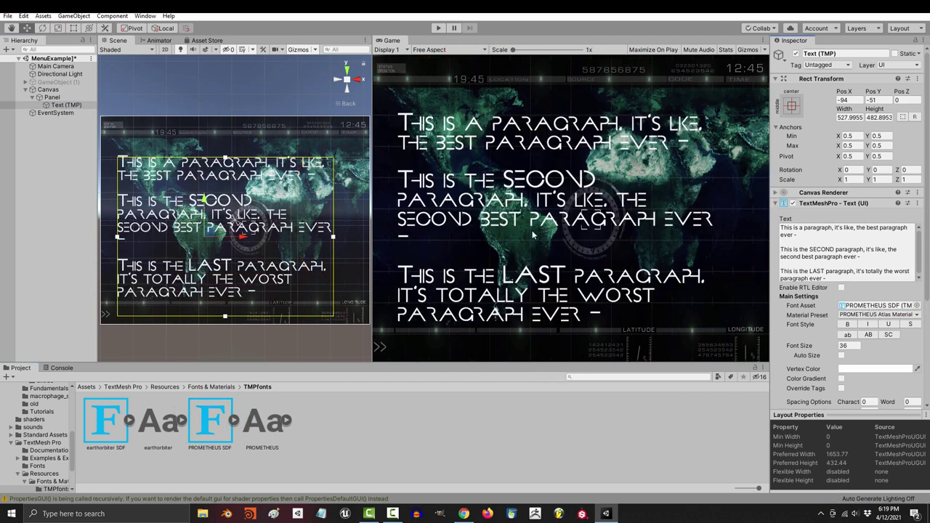
Create a C# script named TextTutorialExample in the TMPfonts folder and attach it to the Canvas
right_click(357, 427)
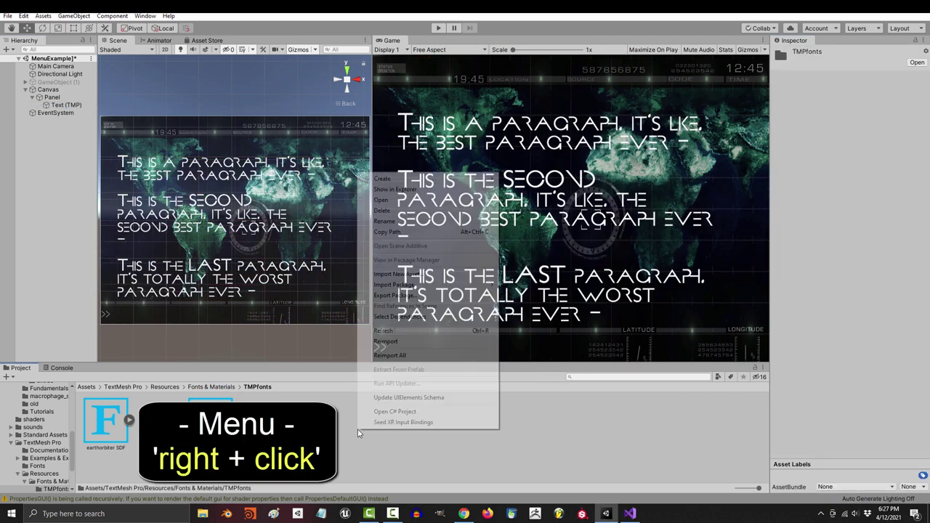
mouse_move(411, 182)
click(523, 153)
text(TextTut)
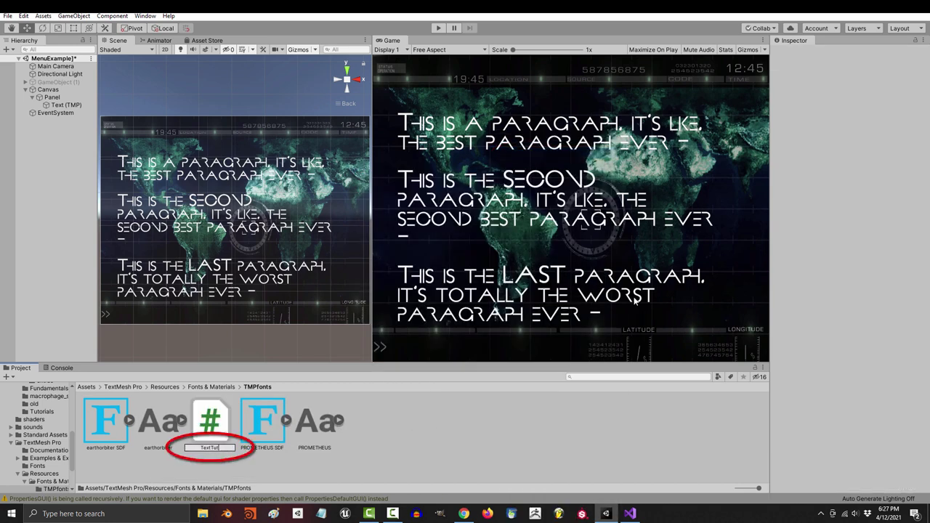
text(orialExample)
key(Return)
click(43, 89)
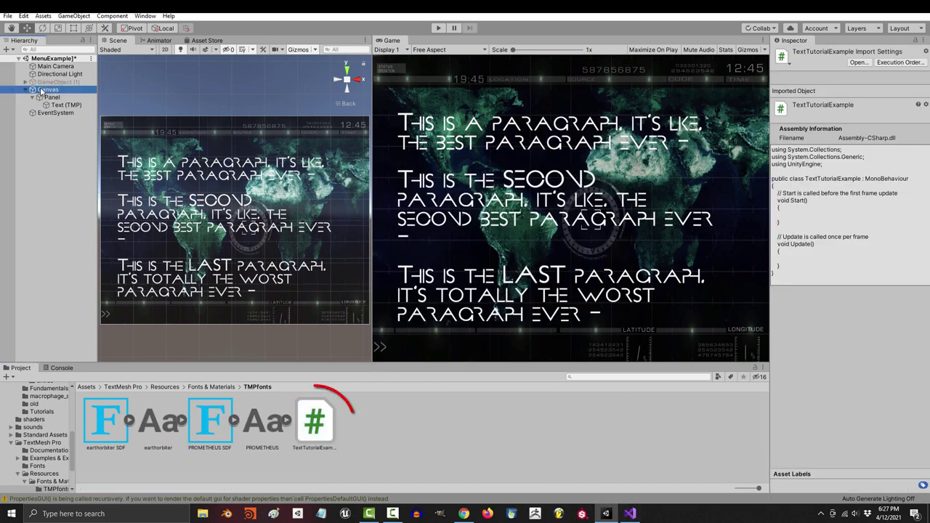
drag(320, 402, 843, 407)
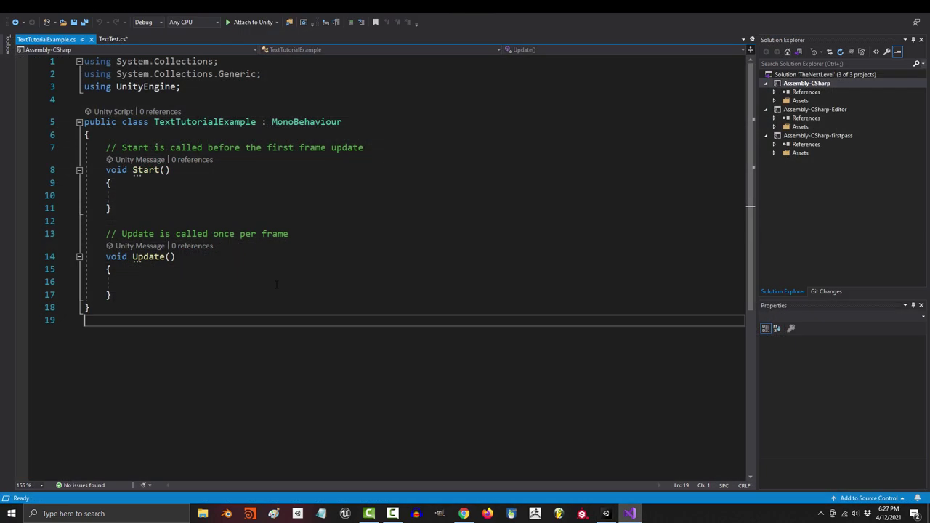
In the TextTutorialExample script, replace the Start method and comments with public variables TMPro.TextMeshProUGUI myText and int myScore
drag(290, 234, 82, 147)
key(BackSpace)
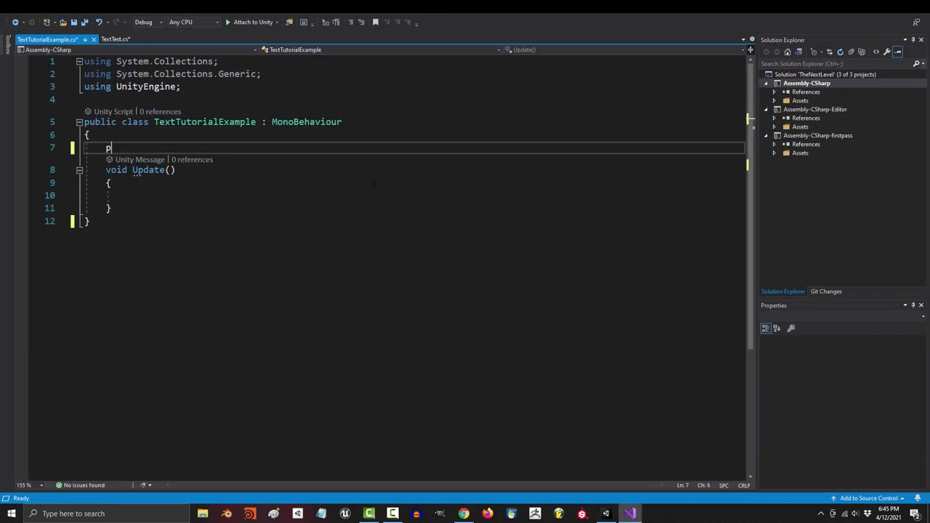
text(TMPro.TextMeshProUGUI)
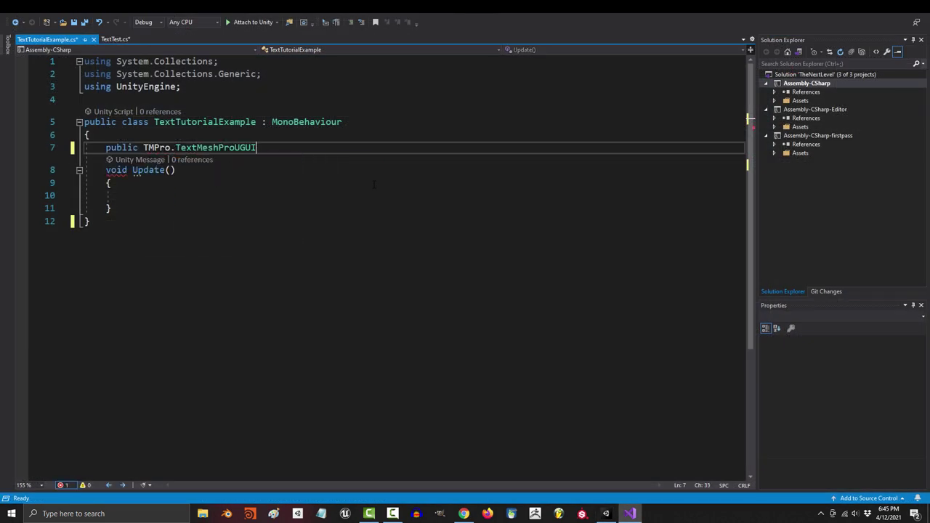
text( myText;)
key(Return)
text(public int myScore;)
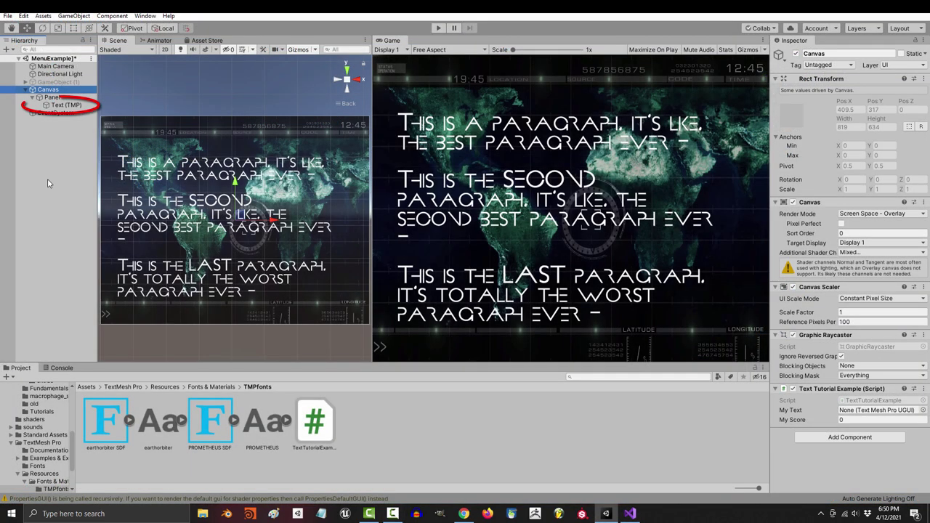
Assign Text (TMP) to the script's My Text reference and, in Update, set myText.text to "Your score is: " + myScore
drag(65, 105, 880, 417)
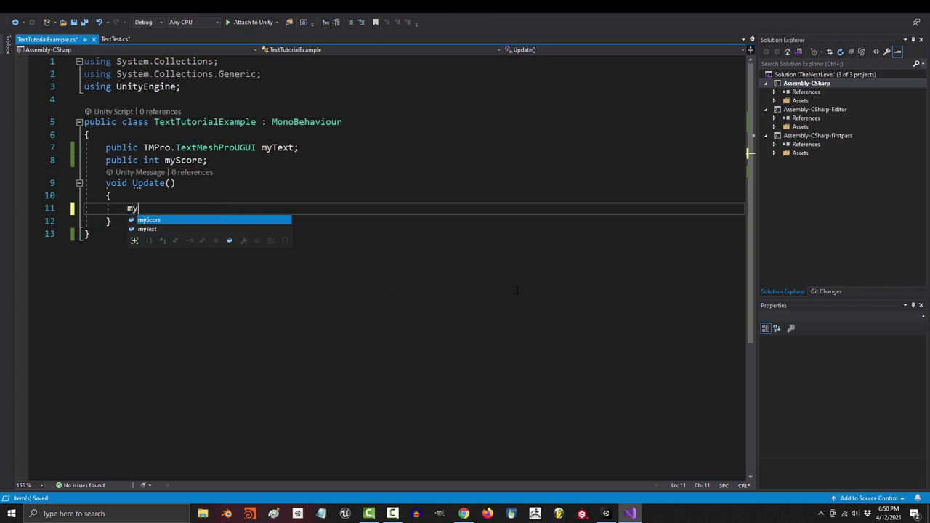
text(Text.)
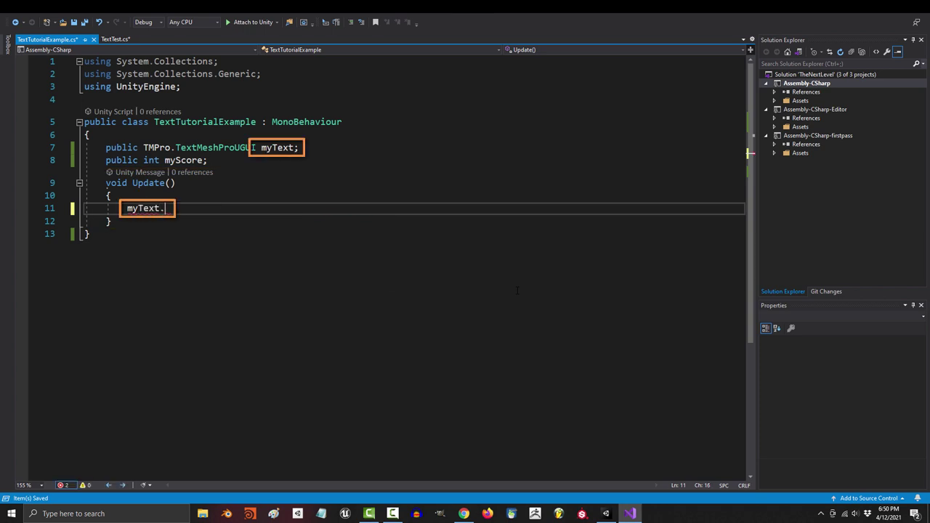
text(text = "Your score is: " +)
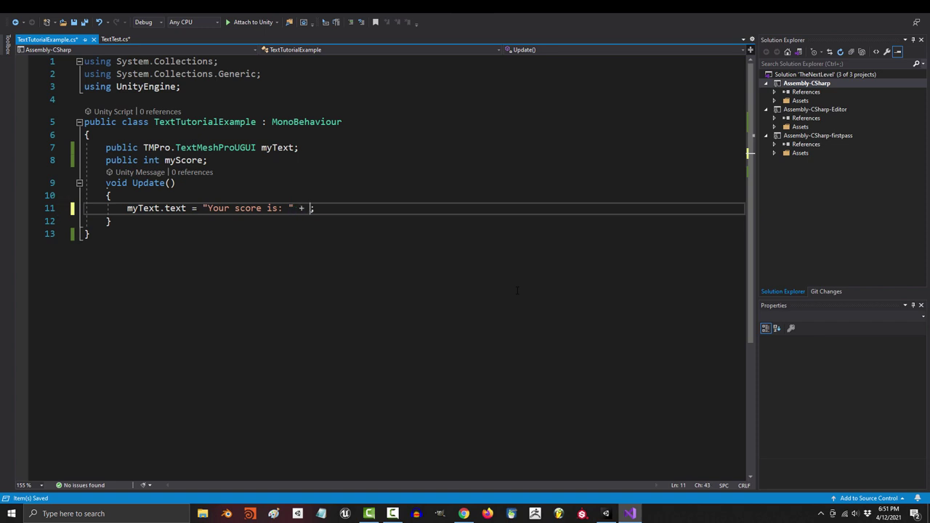
text(myScore)
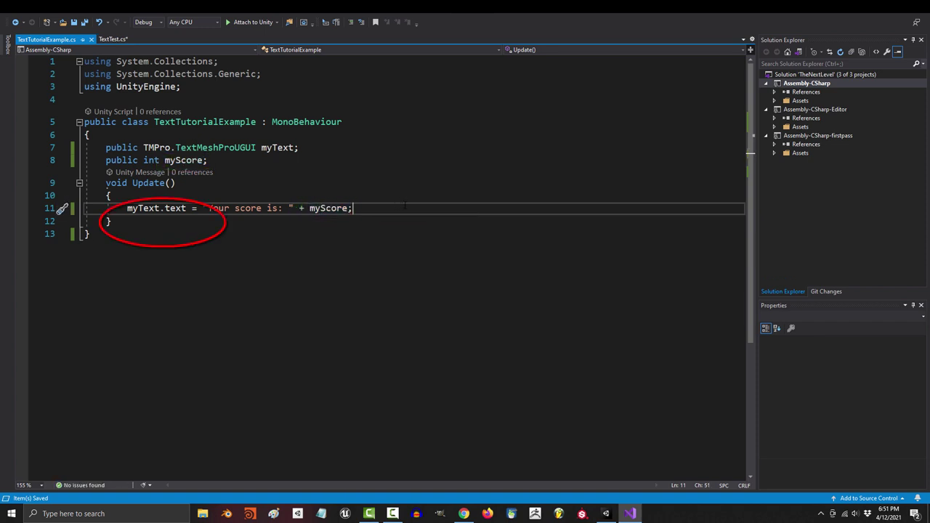
Add an Update line that sets myText.fontStyle to TMPro.FontStyles.Bold
key(Return)
text(mytext.fontst)
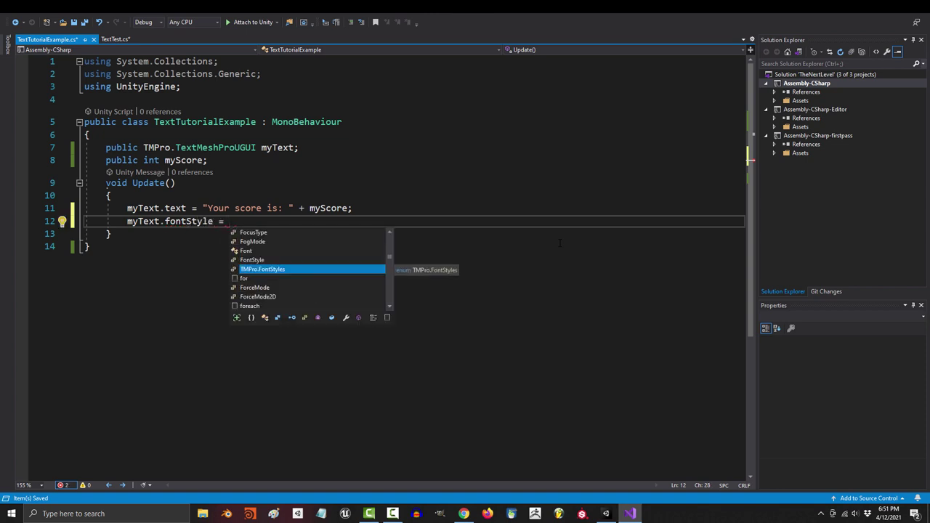
key(Tab)
text(.)
key(Tab)
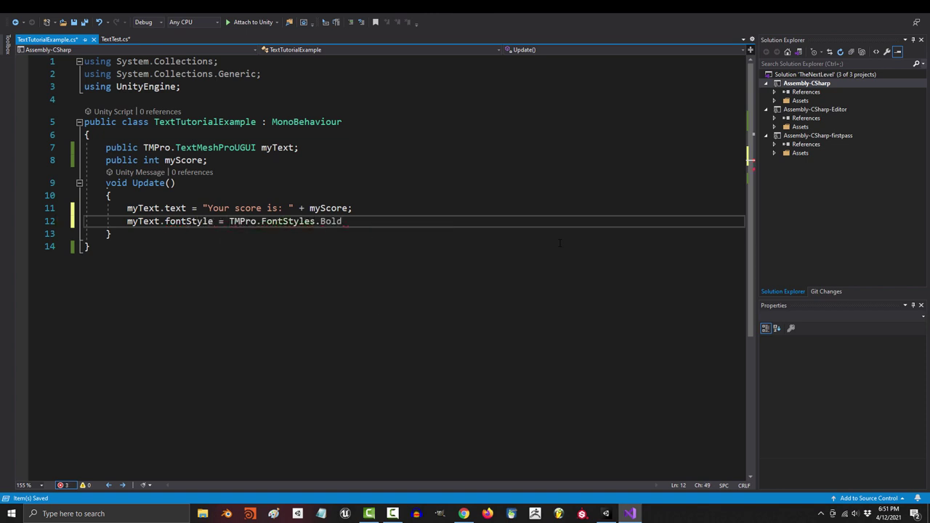
Add a line setting myText.color to new Color(1, 0, 0, 1) and save the script
key(Return)
text(mytex)
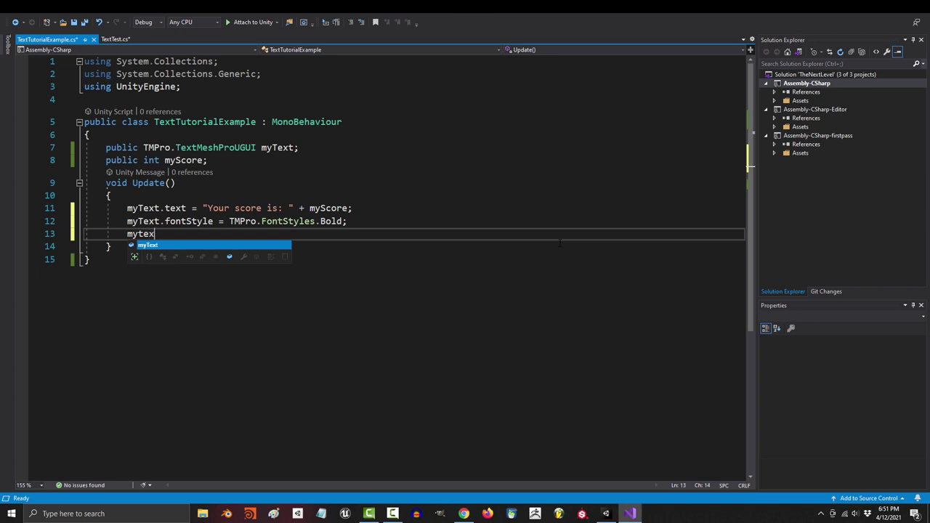
key(Tab)
text(.co)
key(Tab)
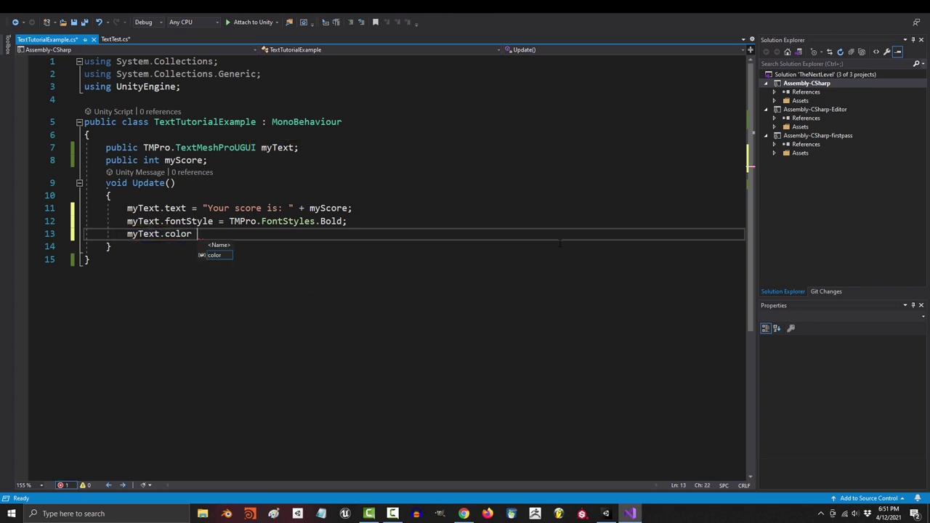
text(= new Color()
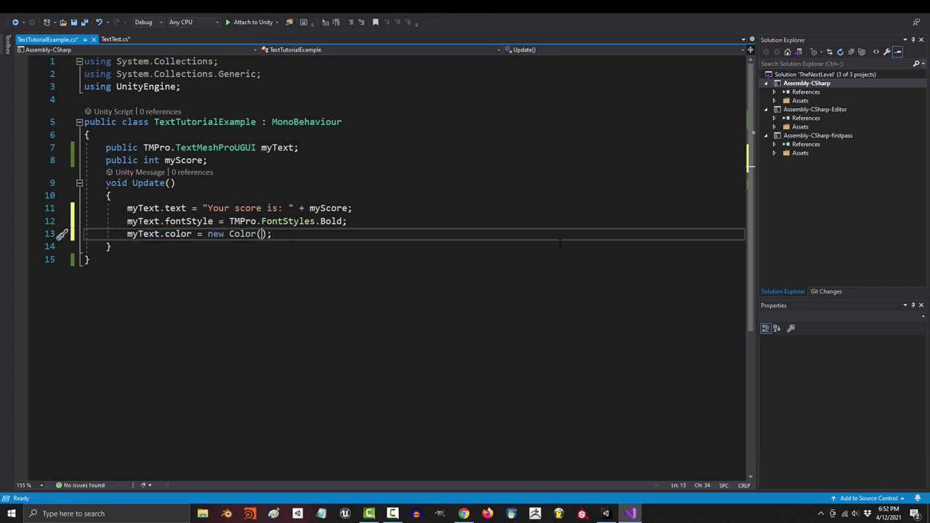
text(1, 0, 0)
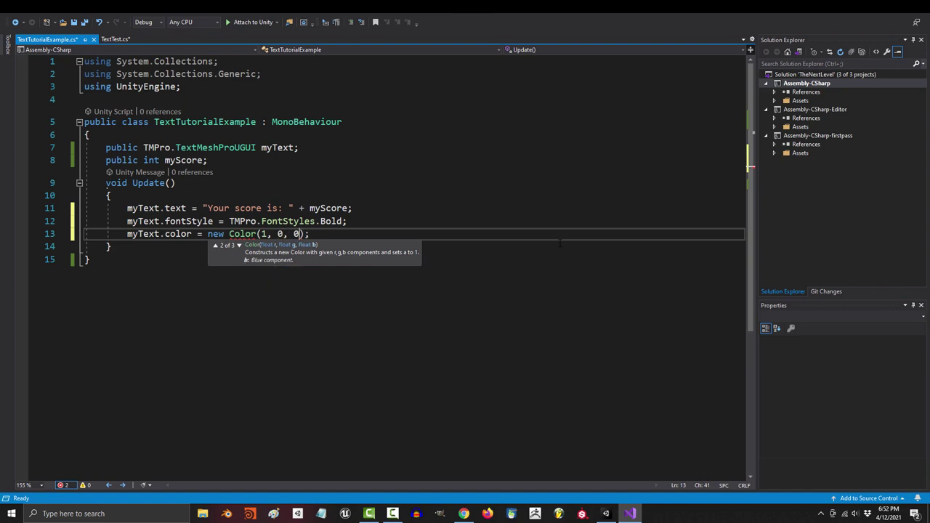
text(, 1)
key(ctrl+s)
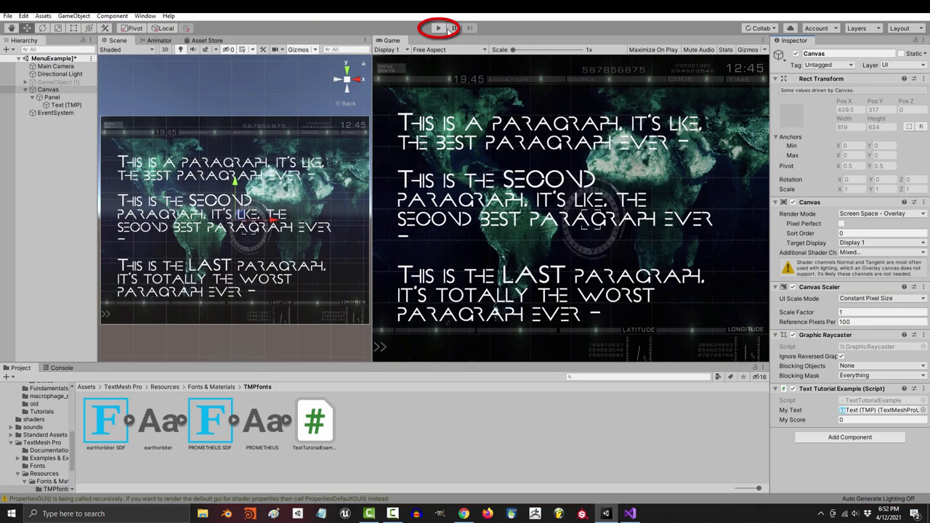
Play-test the scene while varying the script's My Score value, and try out different X scales on the text
click(442, 27)
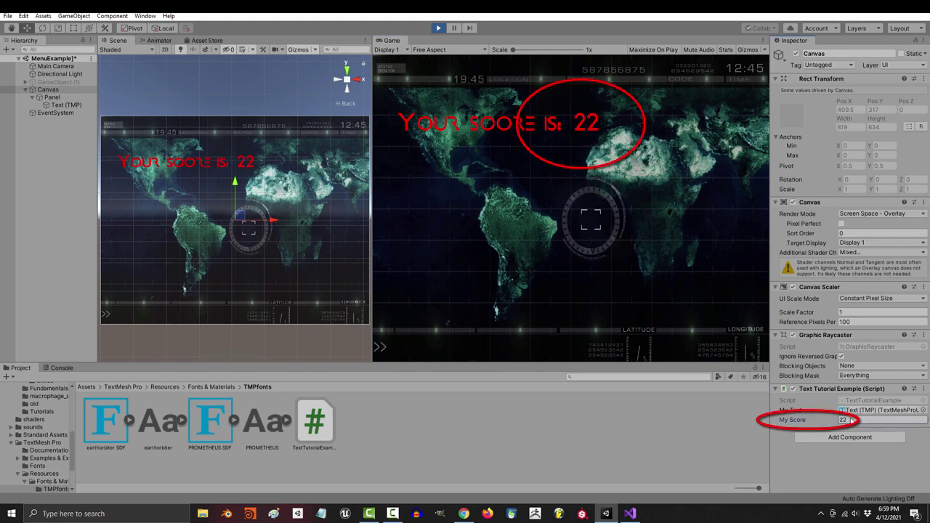
drag(852, 420, 868, 418)
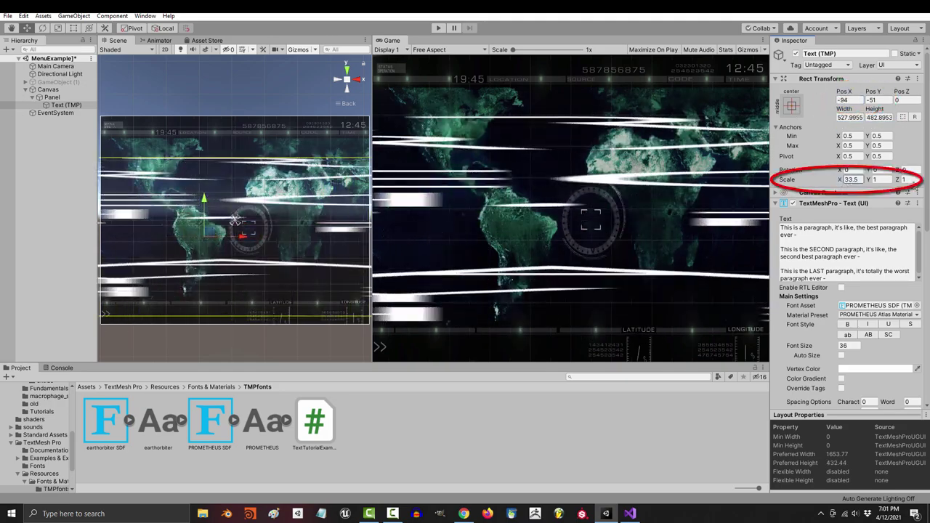
drag(840, 180, 793, 179)
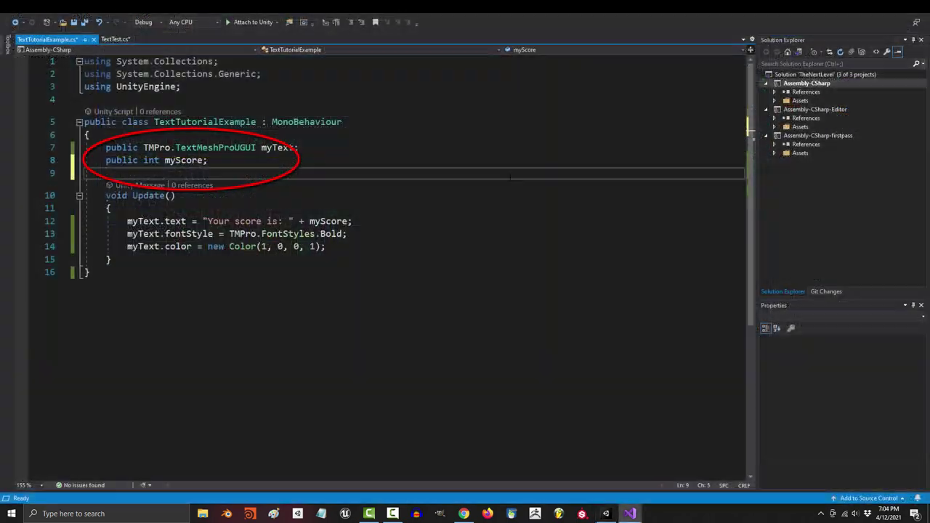
Declare a public RectTransform variable myRect in the script and assign Text (TMP) to it on the Canvas
text(public RectTransform myRec)
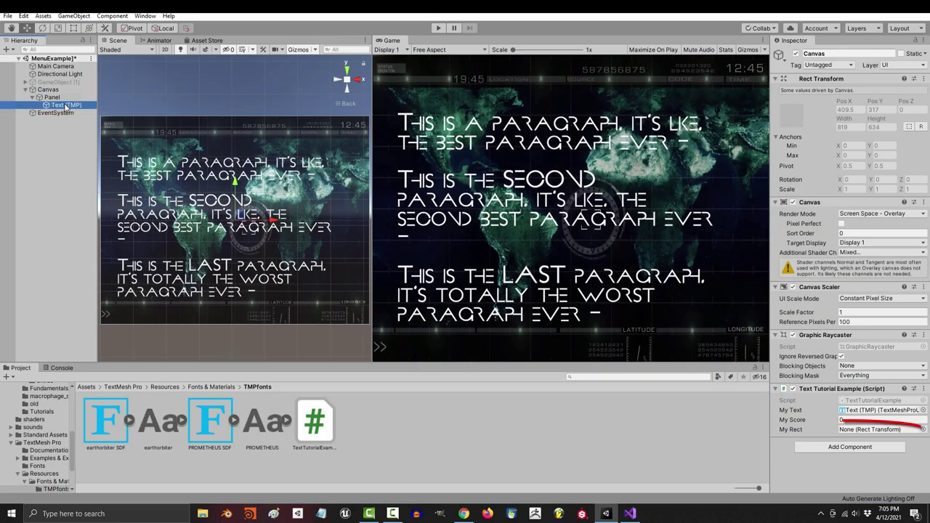
drag(65, 107, 852, 430)
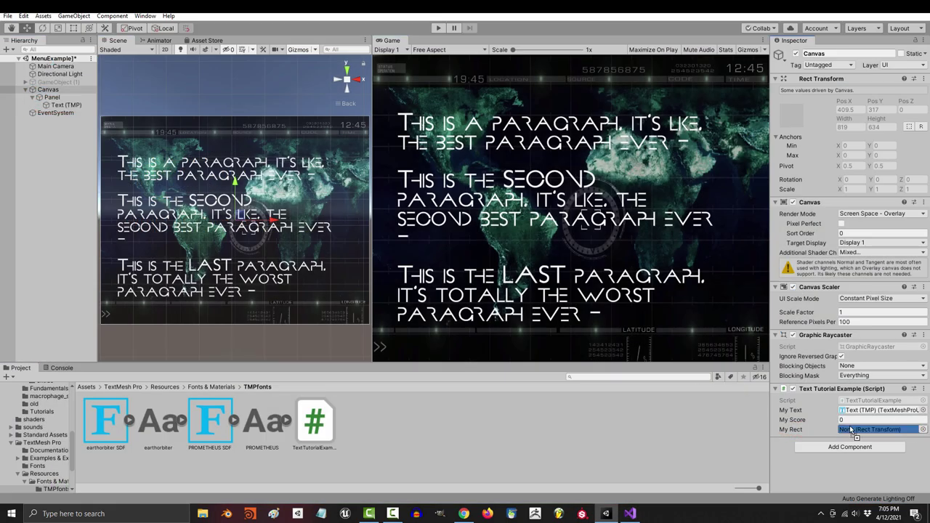
Back in the script's Update method, set myRect.transform.localPosition to new Vector3(30, 80, 0)
click(631, 514)
key(Return)
text(my)
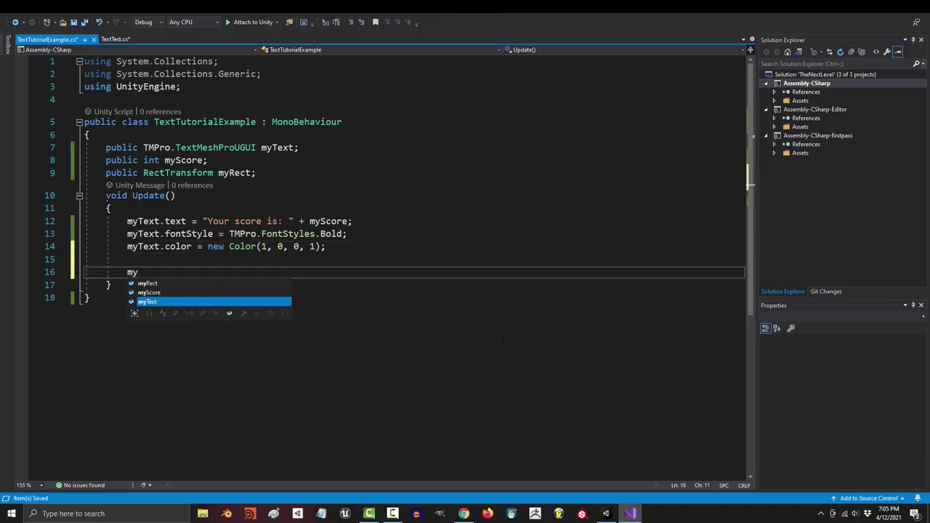
text(Rect.transform.lo)
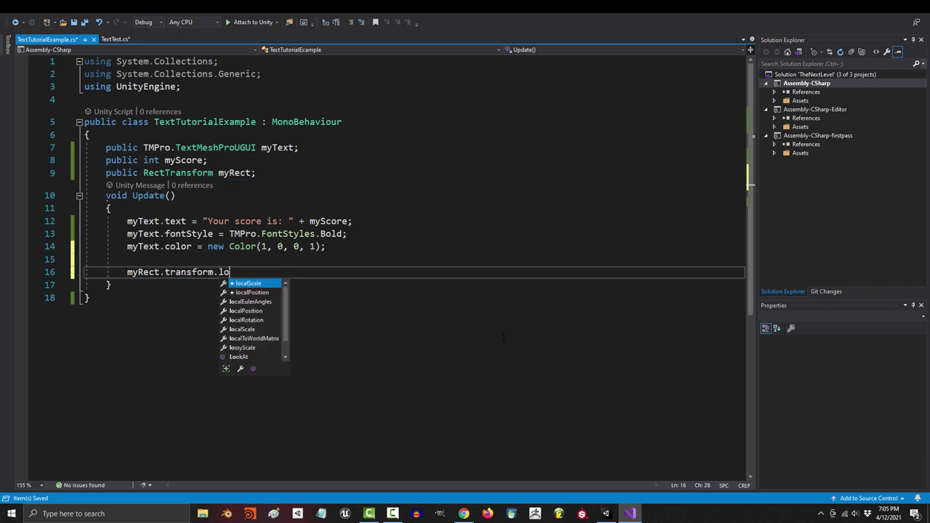
text(calp = new Vector3(30, )
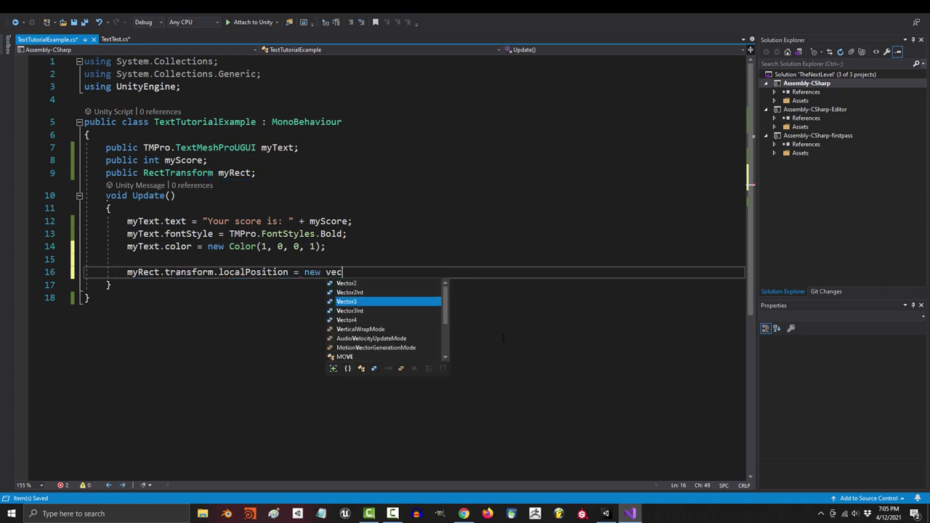
text(80, 0);)
key(End)
key(Return)
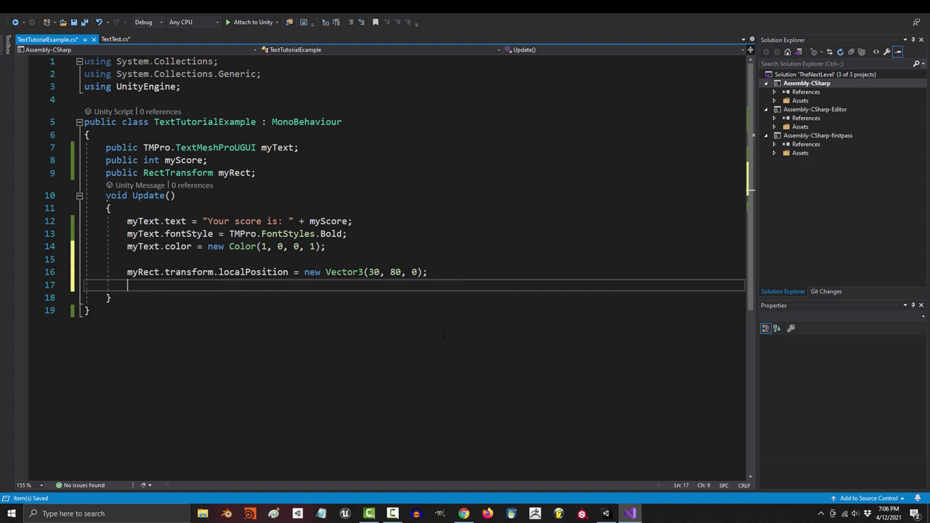
Add a line to Update setting myRect.localScale to new Vector3(1, .5f, 1)
text(myRect.loca)
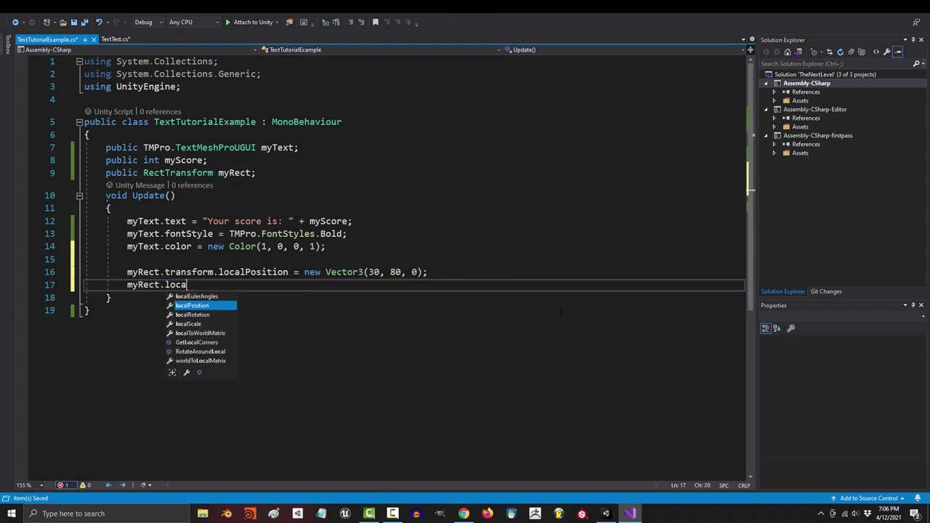
text(lsnew Vector3)
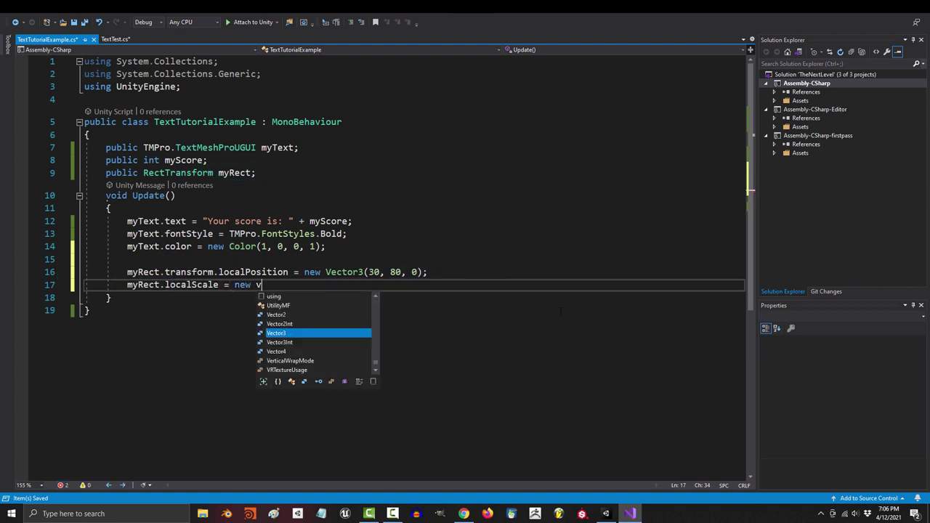
text((1,)
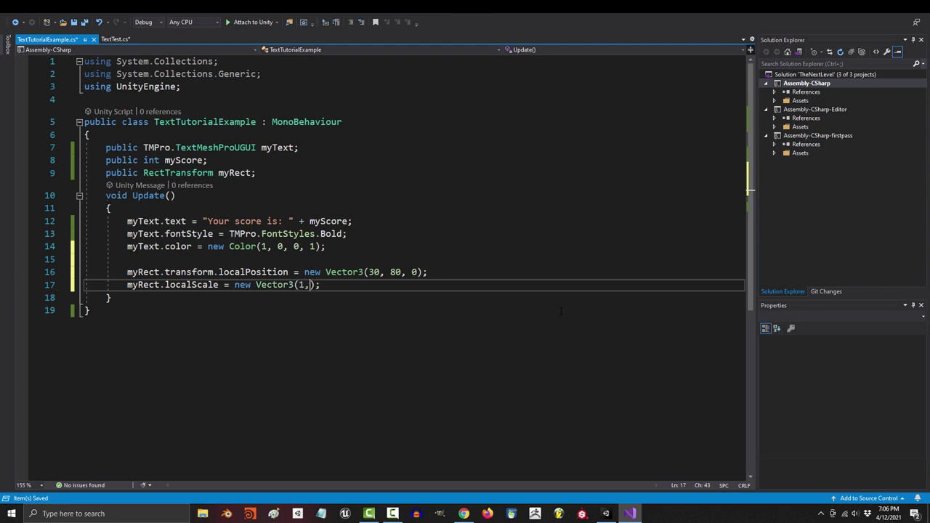
text( .5f, 1)
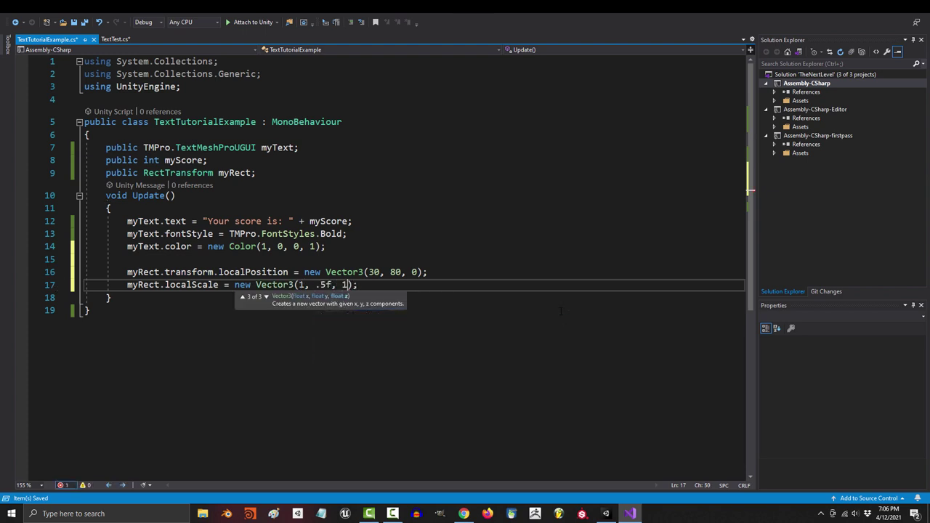
text())
key(Return)
Set myRect.sizeDelta to new Vector2(360, 600) on the next line of Update and save the script
text(m)
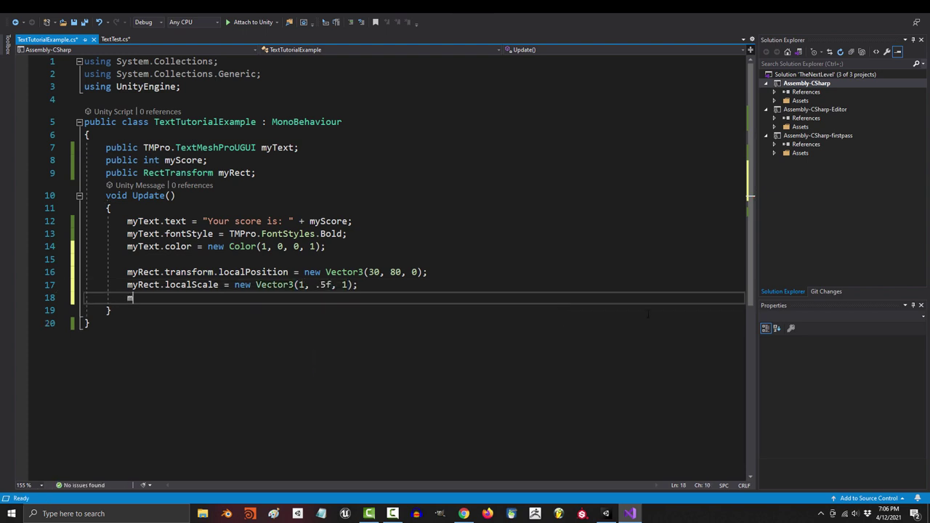
text(yresizeDelta)
key(Tab)
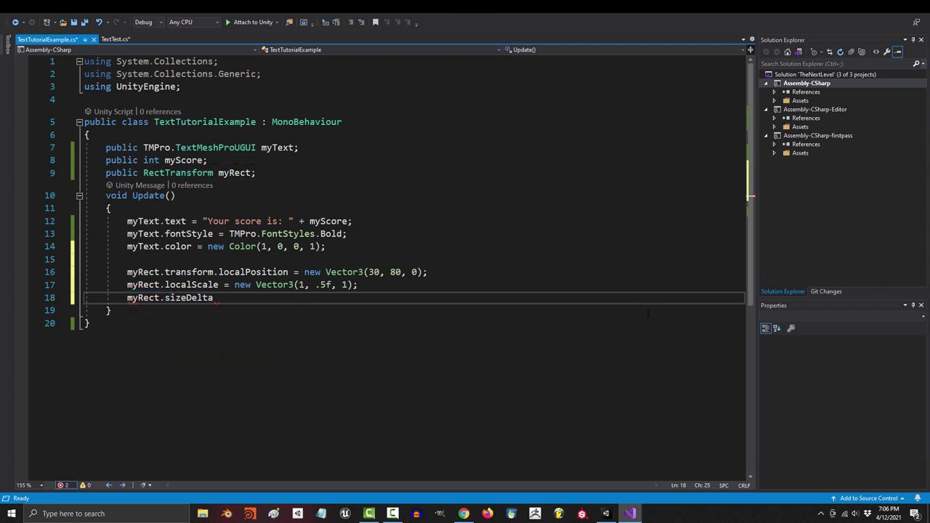
text(= new Vector2)
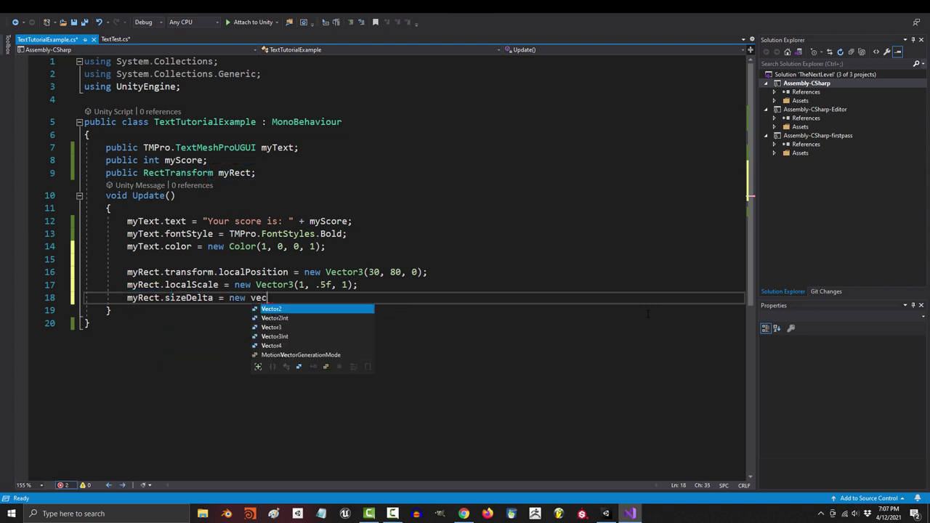
text((3)
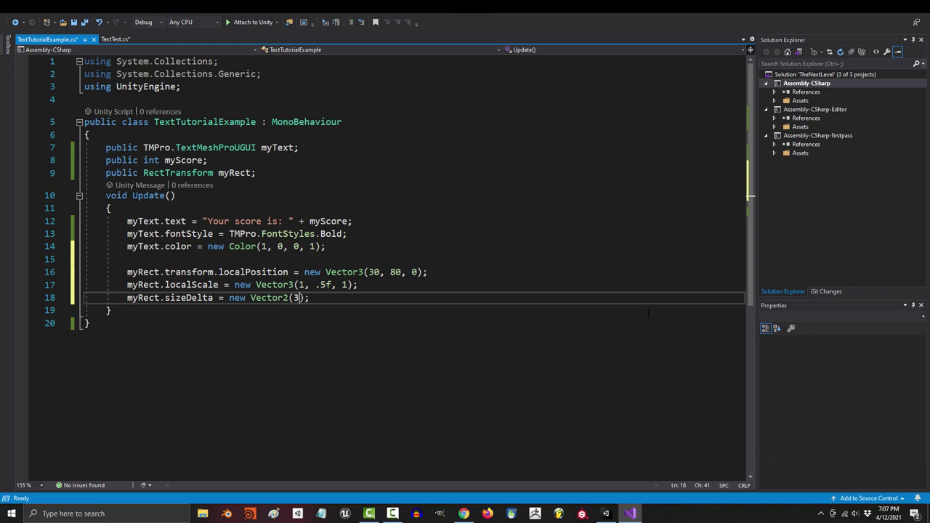
text(60, 600)
key(ctrl+s)
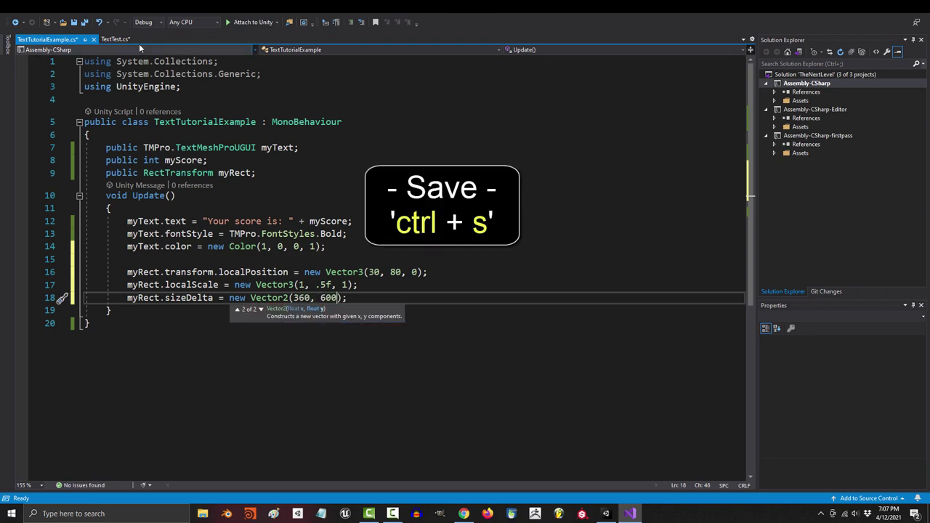
Switch to Unity, play-test the scene and raise the Text Tutorial Example script's My Score value to 50
key(alt+Tab)
click(437, 28)
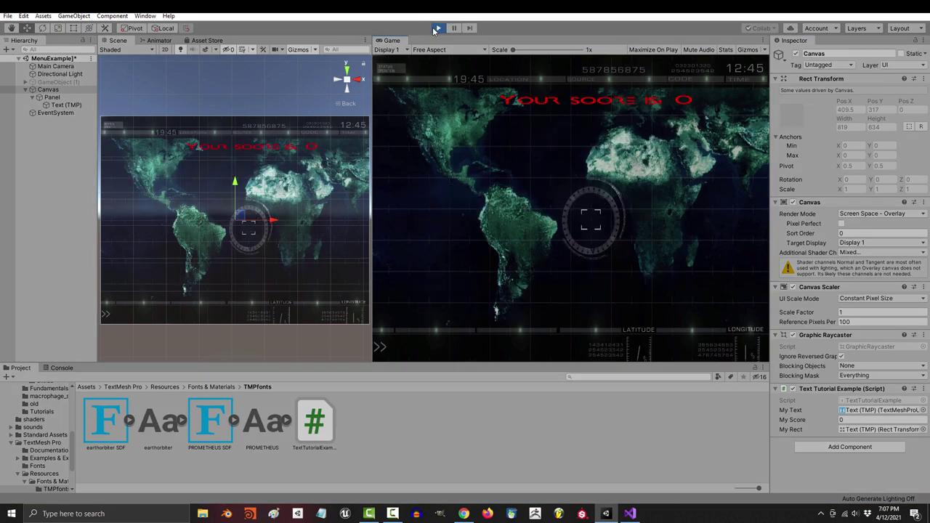
click(65, 105)
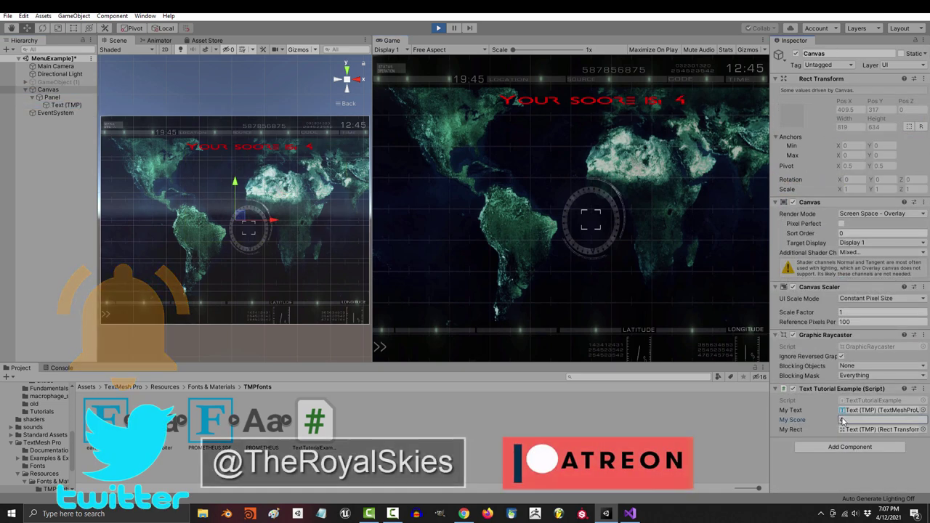
text(25)
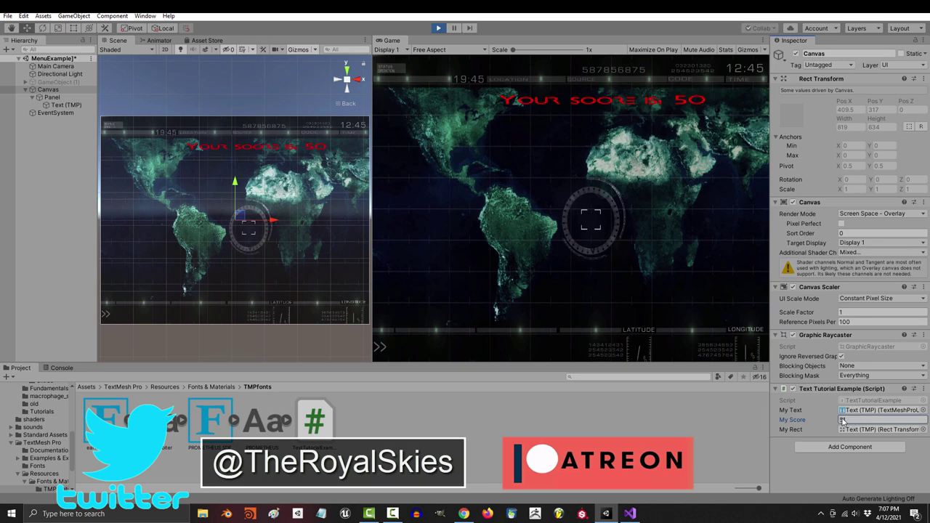